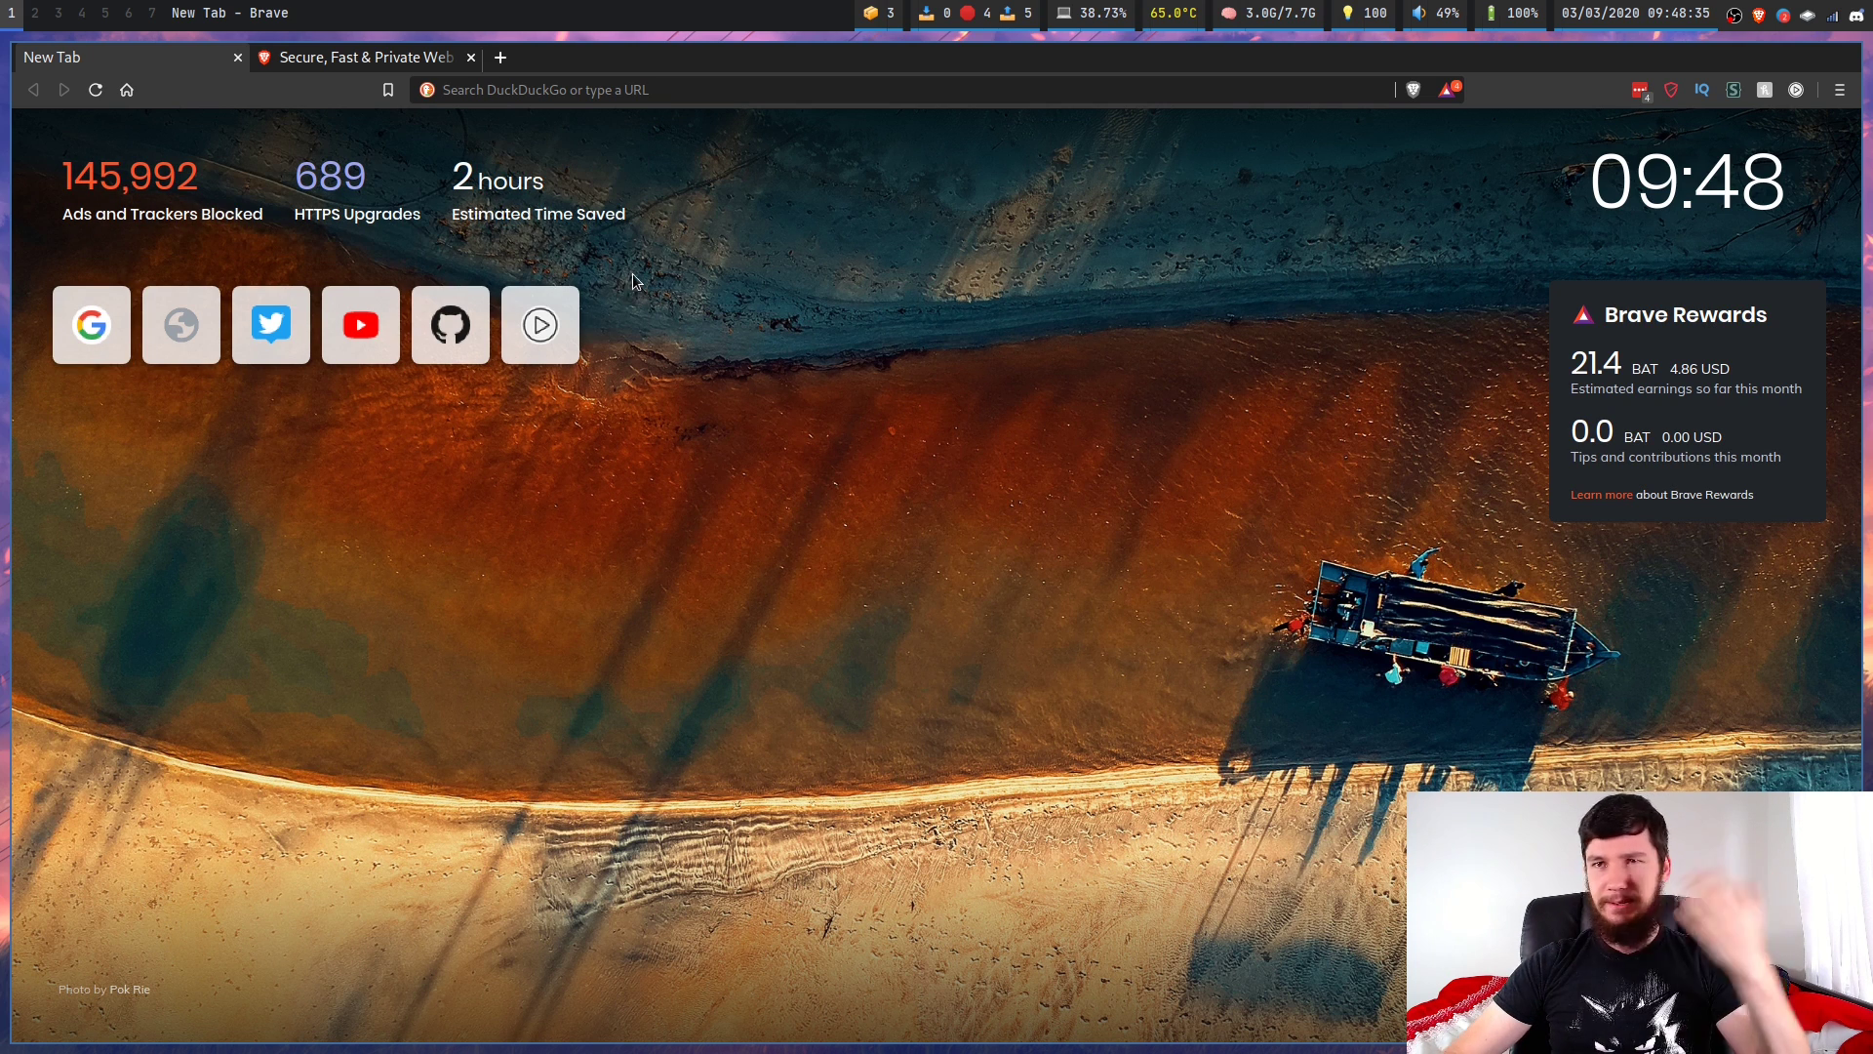
Step: Highlight the new tab stats: 2 hours saved, trackers blocked and 689 HTTPS upgrades
left_click_drag(437, 172, 771, 265)
left_click(773, 236)
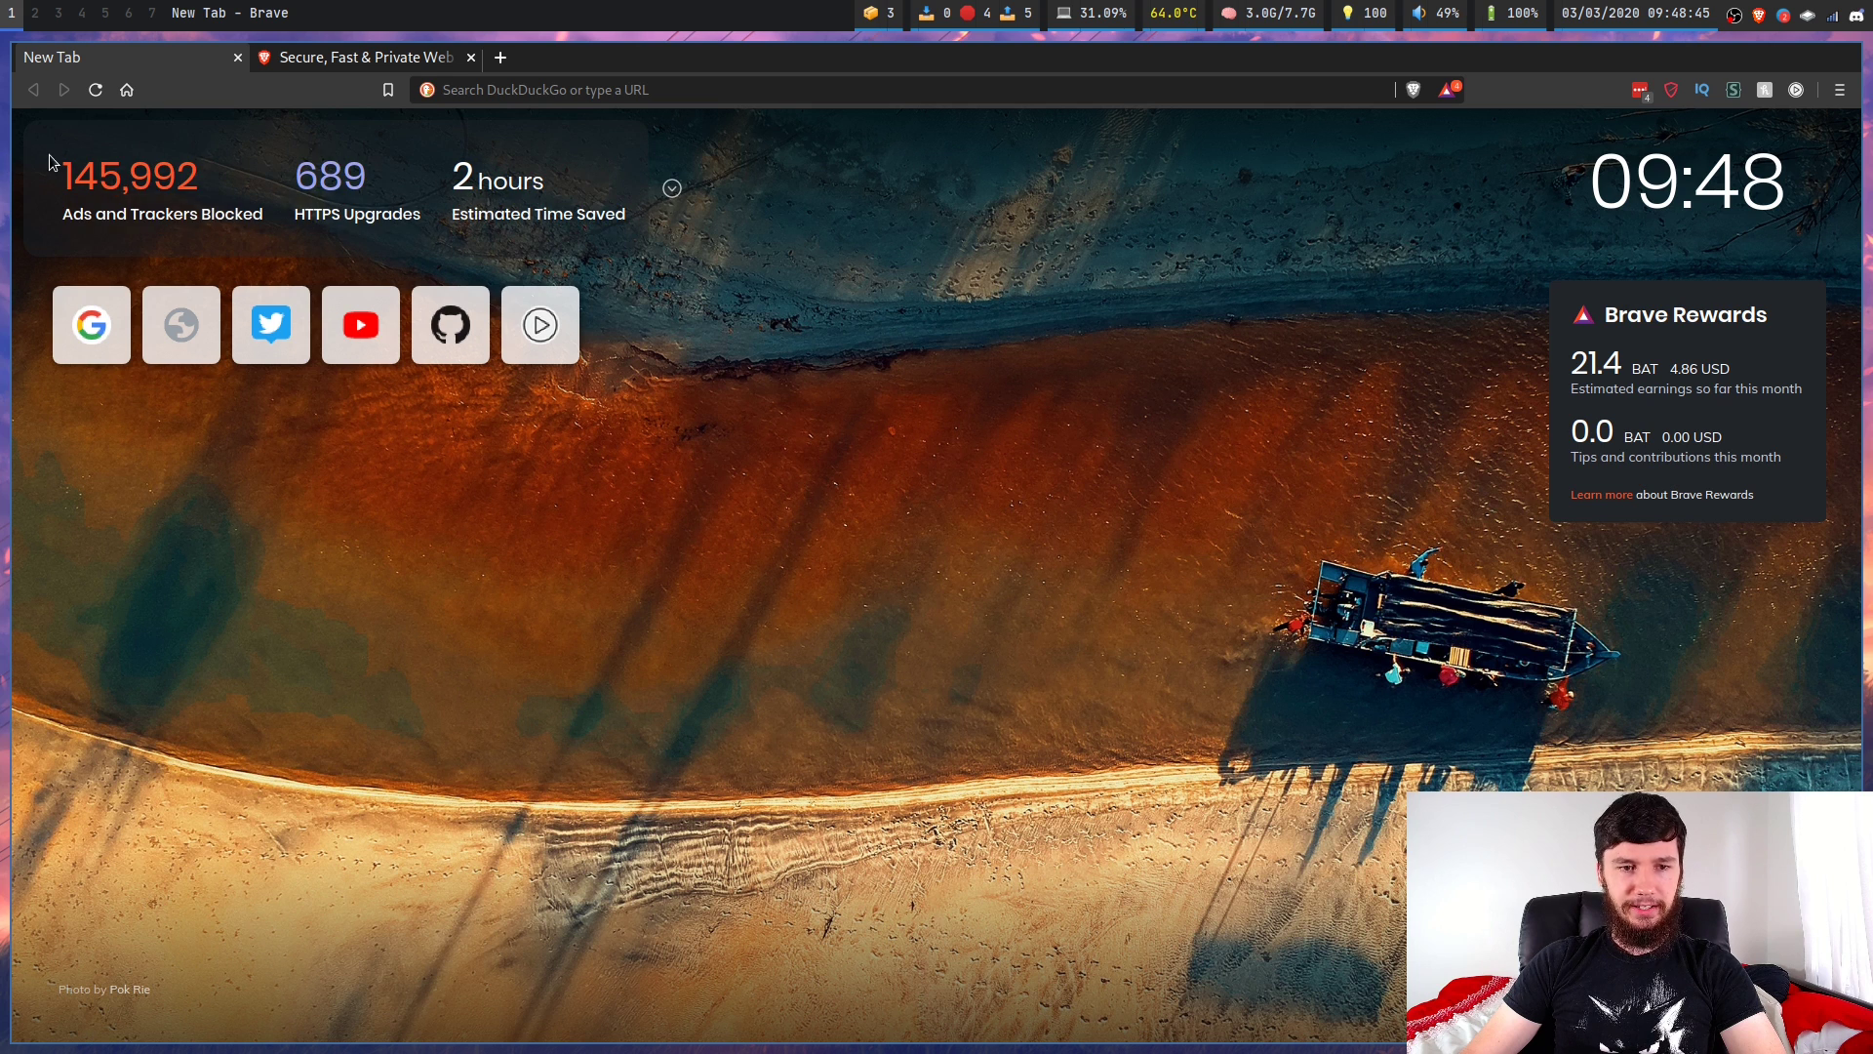
left_click_drag(59, 200, 425, 219)
left_click(273, 171)
left_click_drag(273, 171, 367, 197)
left_click(367, 197)
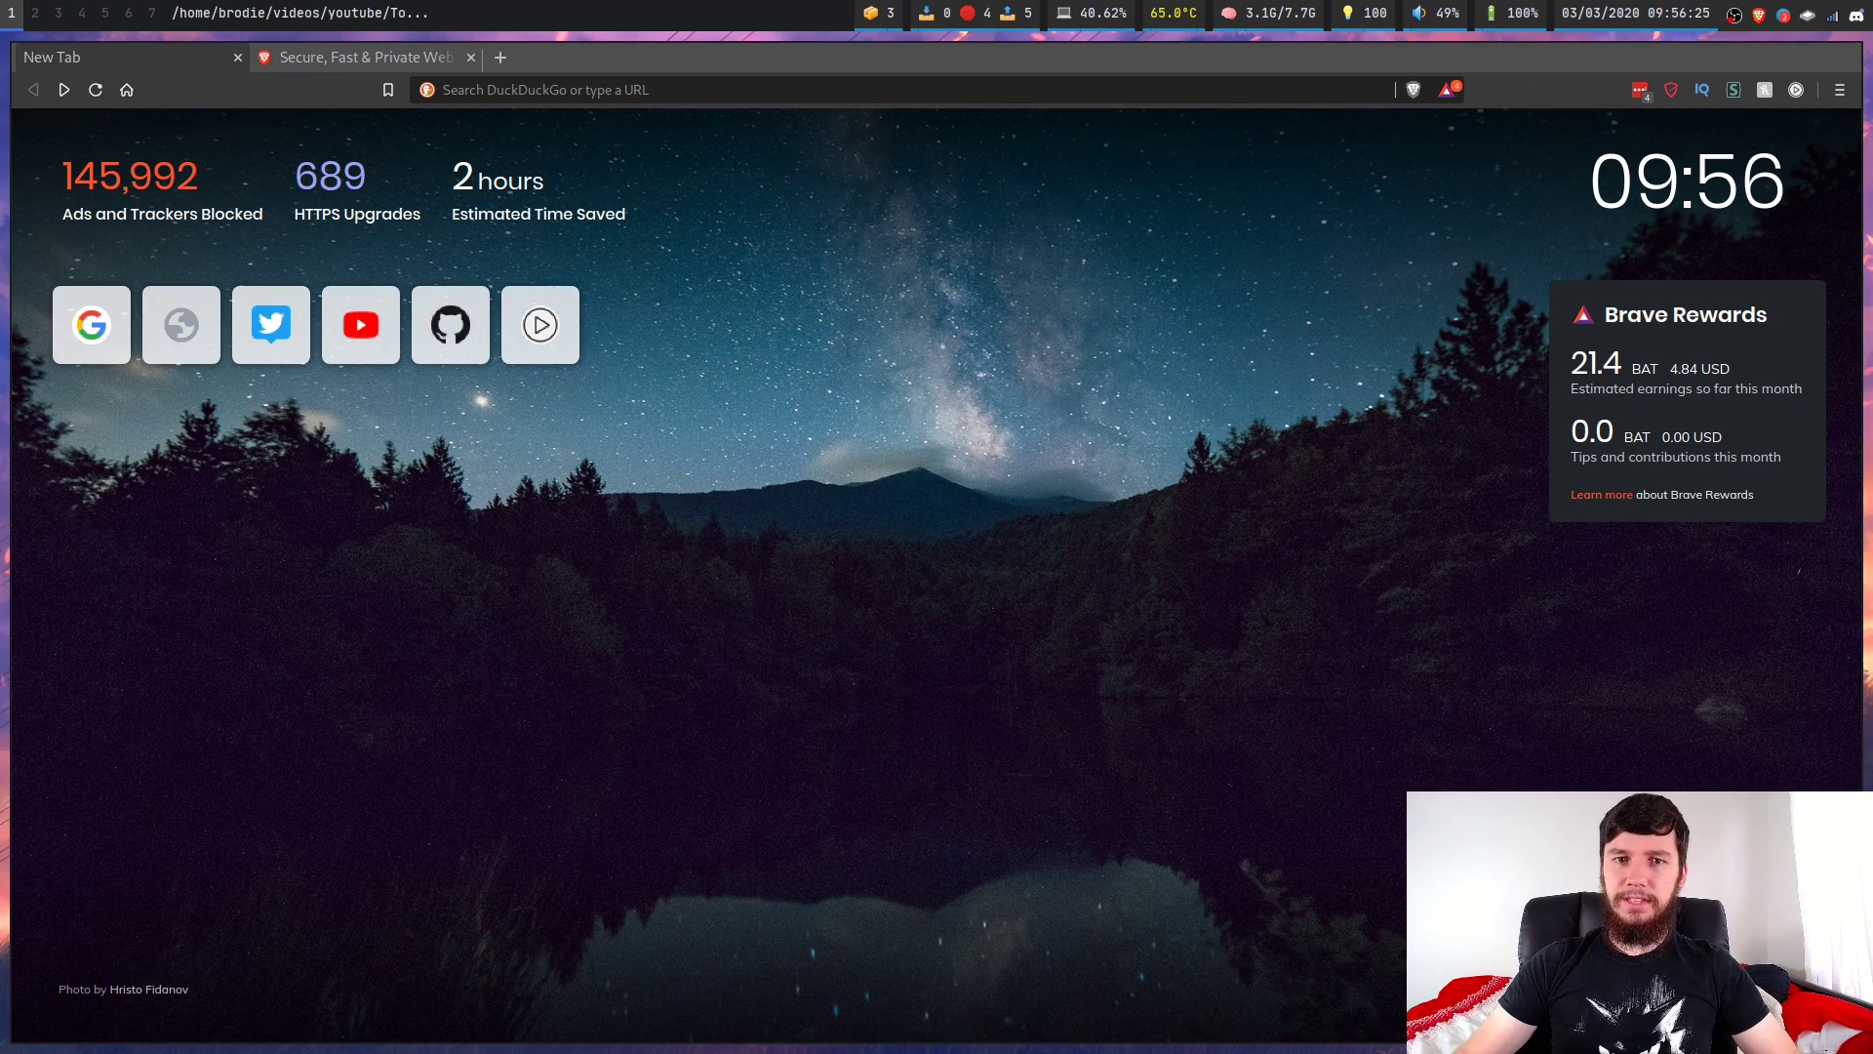
Step: View the Crypto Wallets login page from the main menu, then go to Settings
left_click(1838, 92)
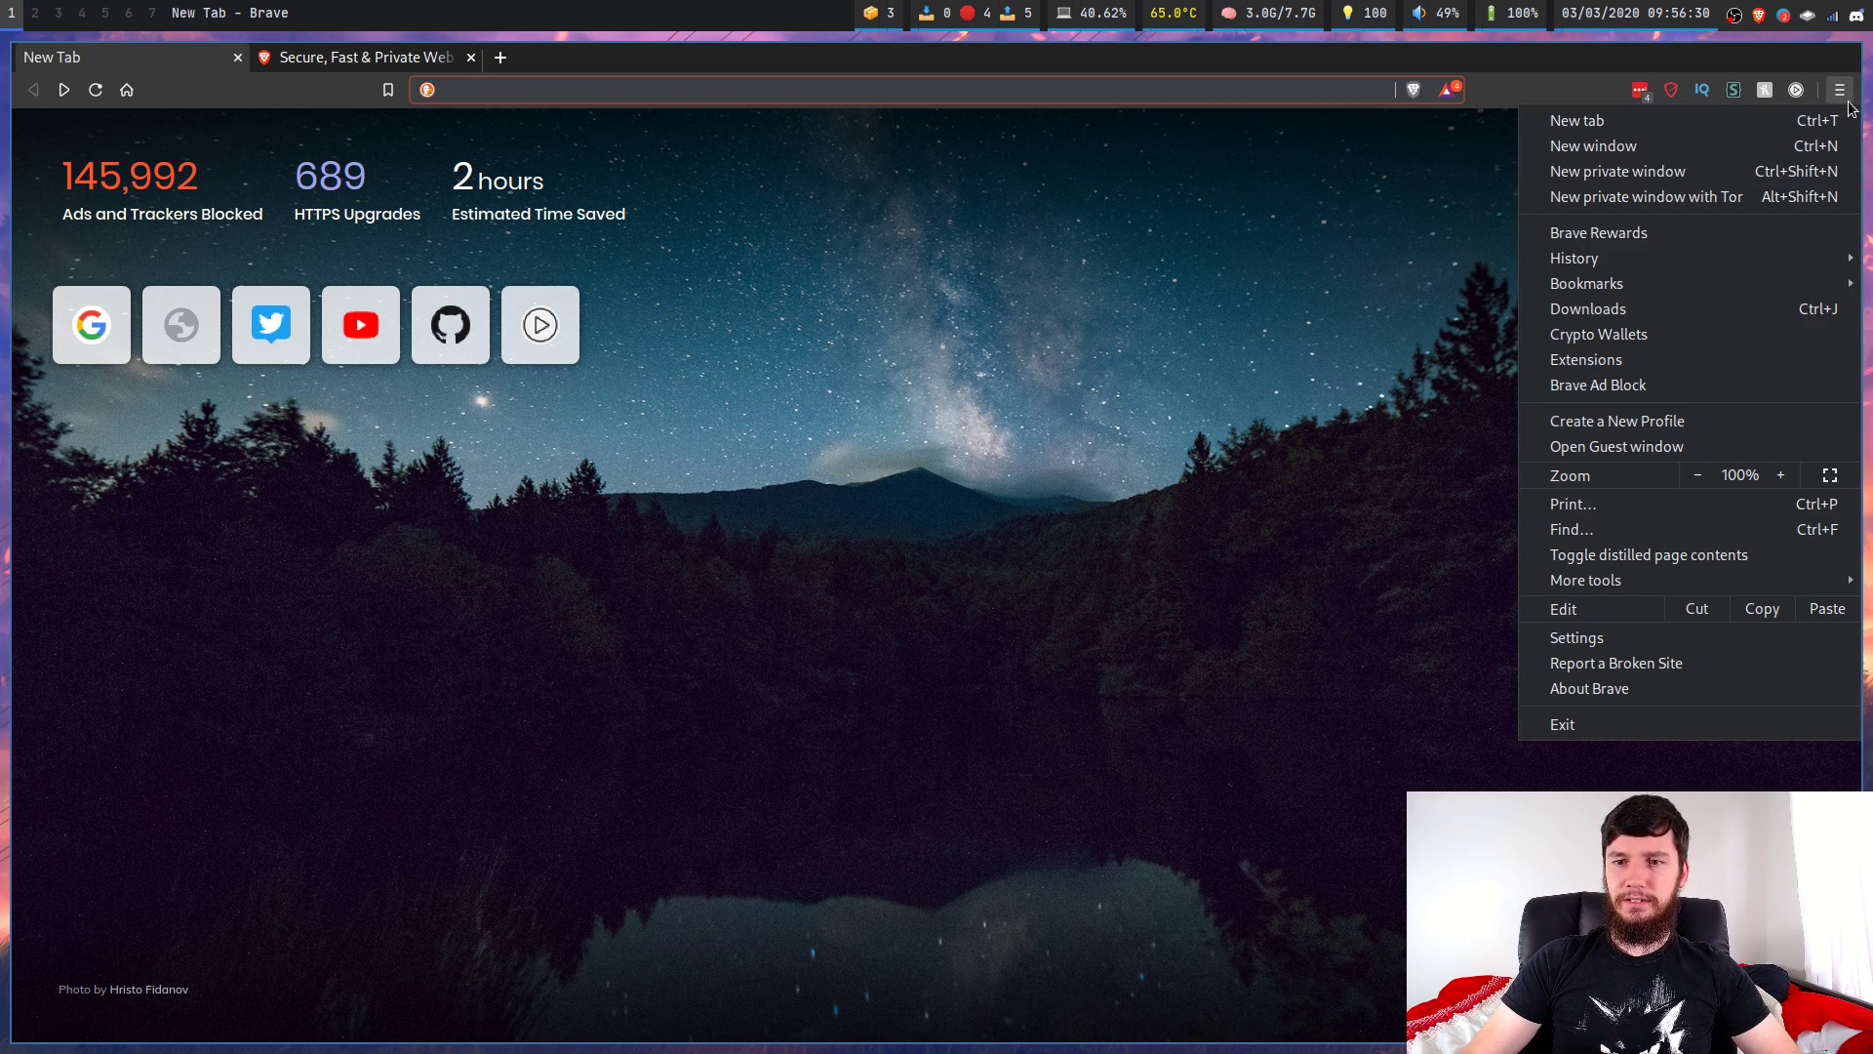
left_click(1730, 337)
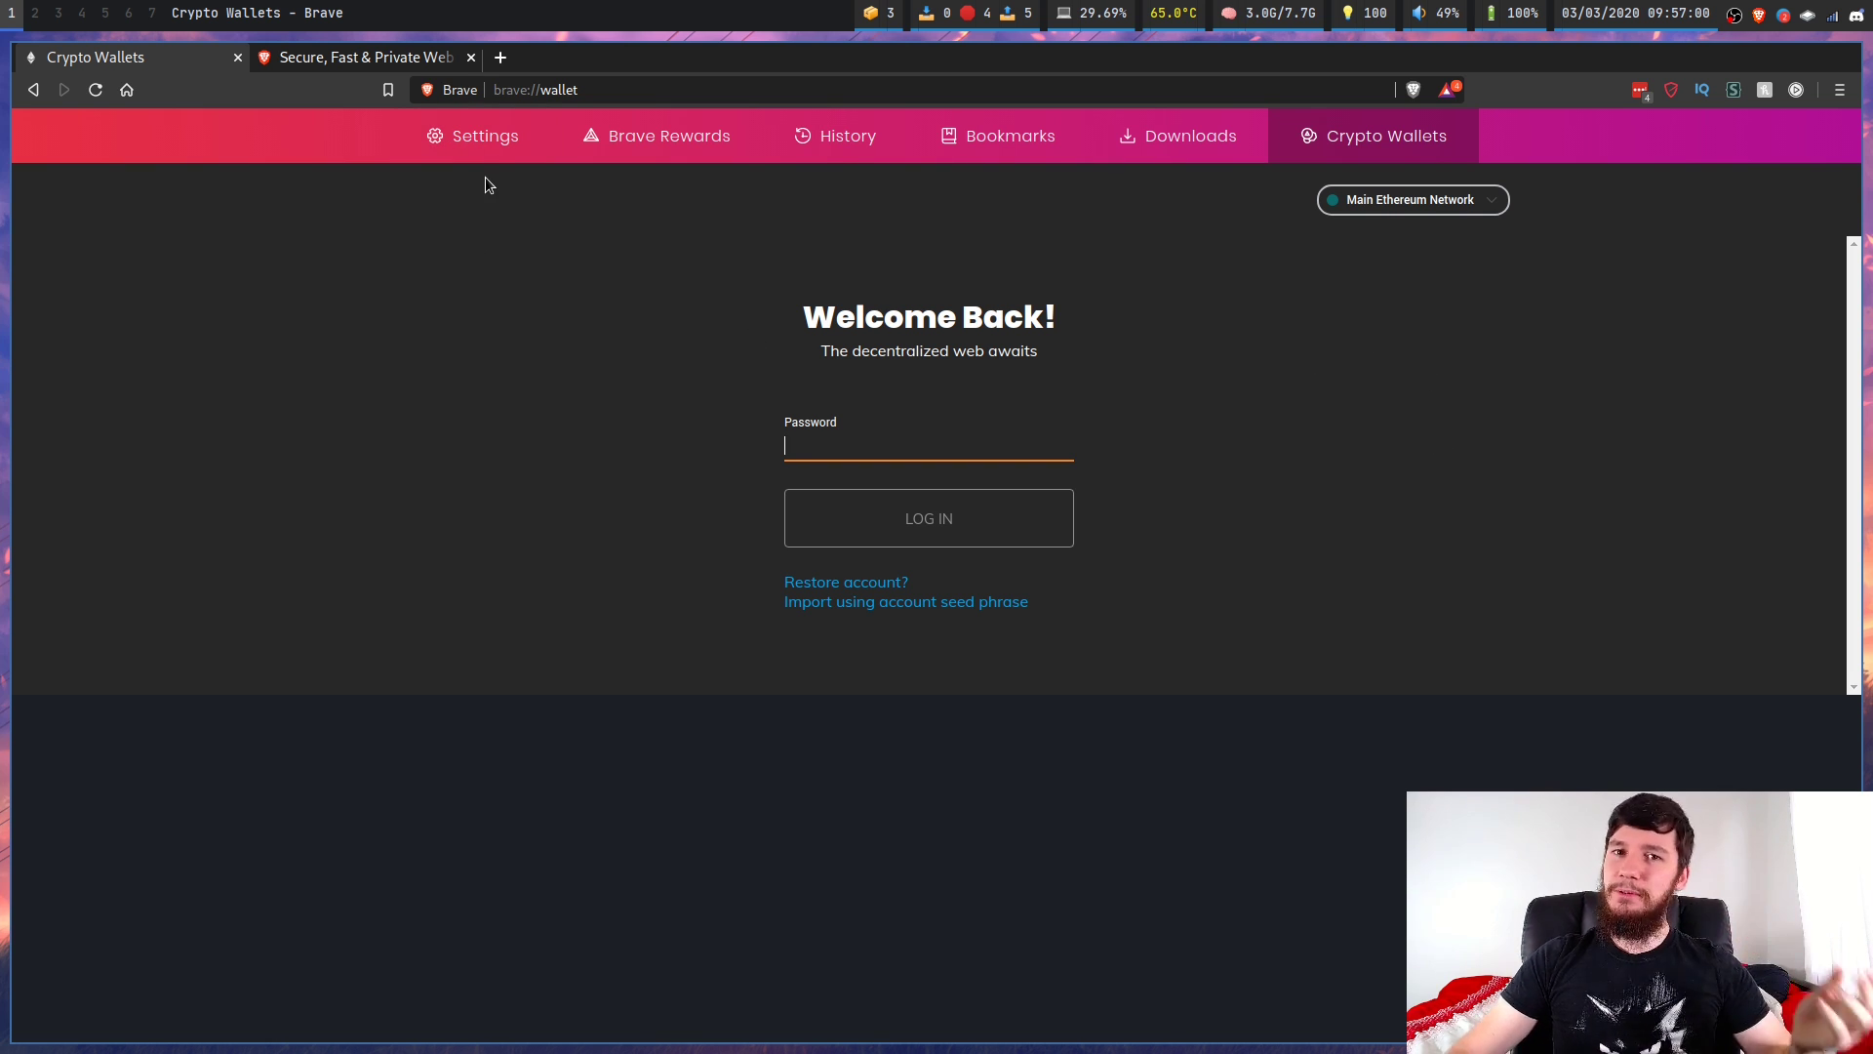
left_click(496, 139)
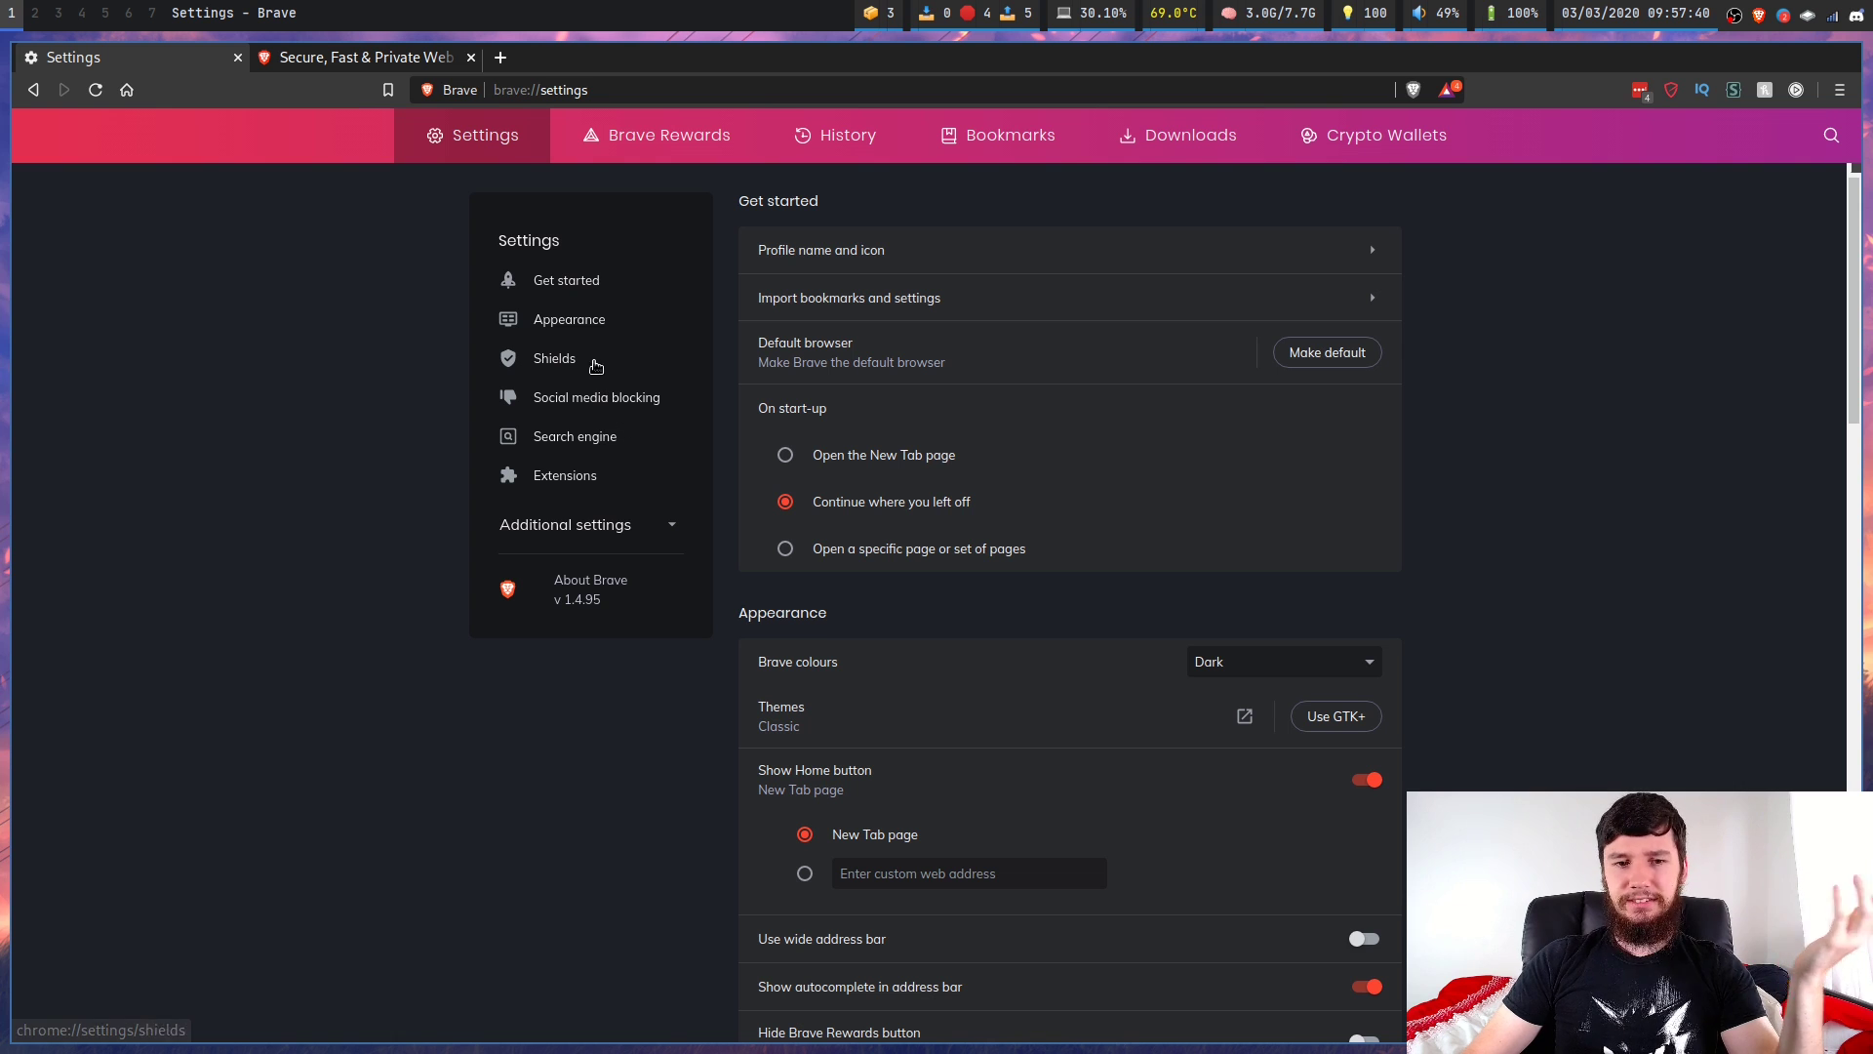
Step: Show the Extensions settings section, then list installed extensions like Honey and LastPass
left_click(578, 479)
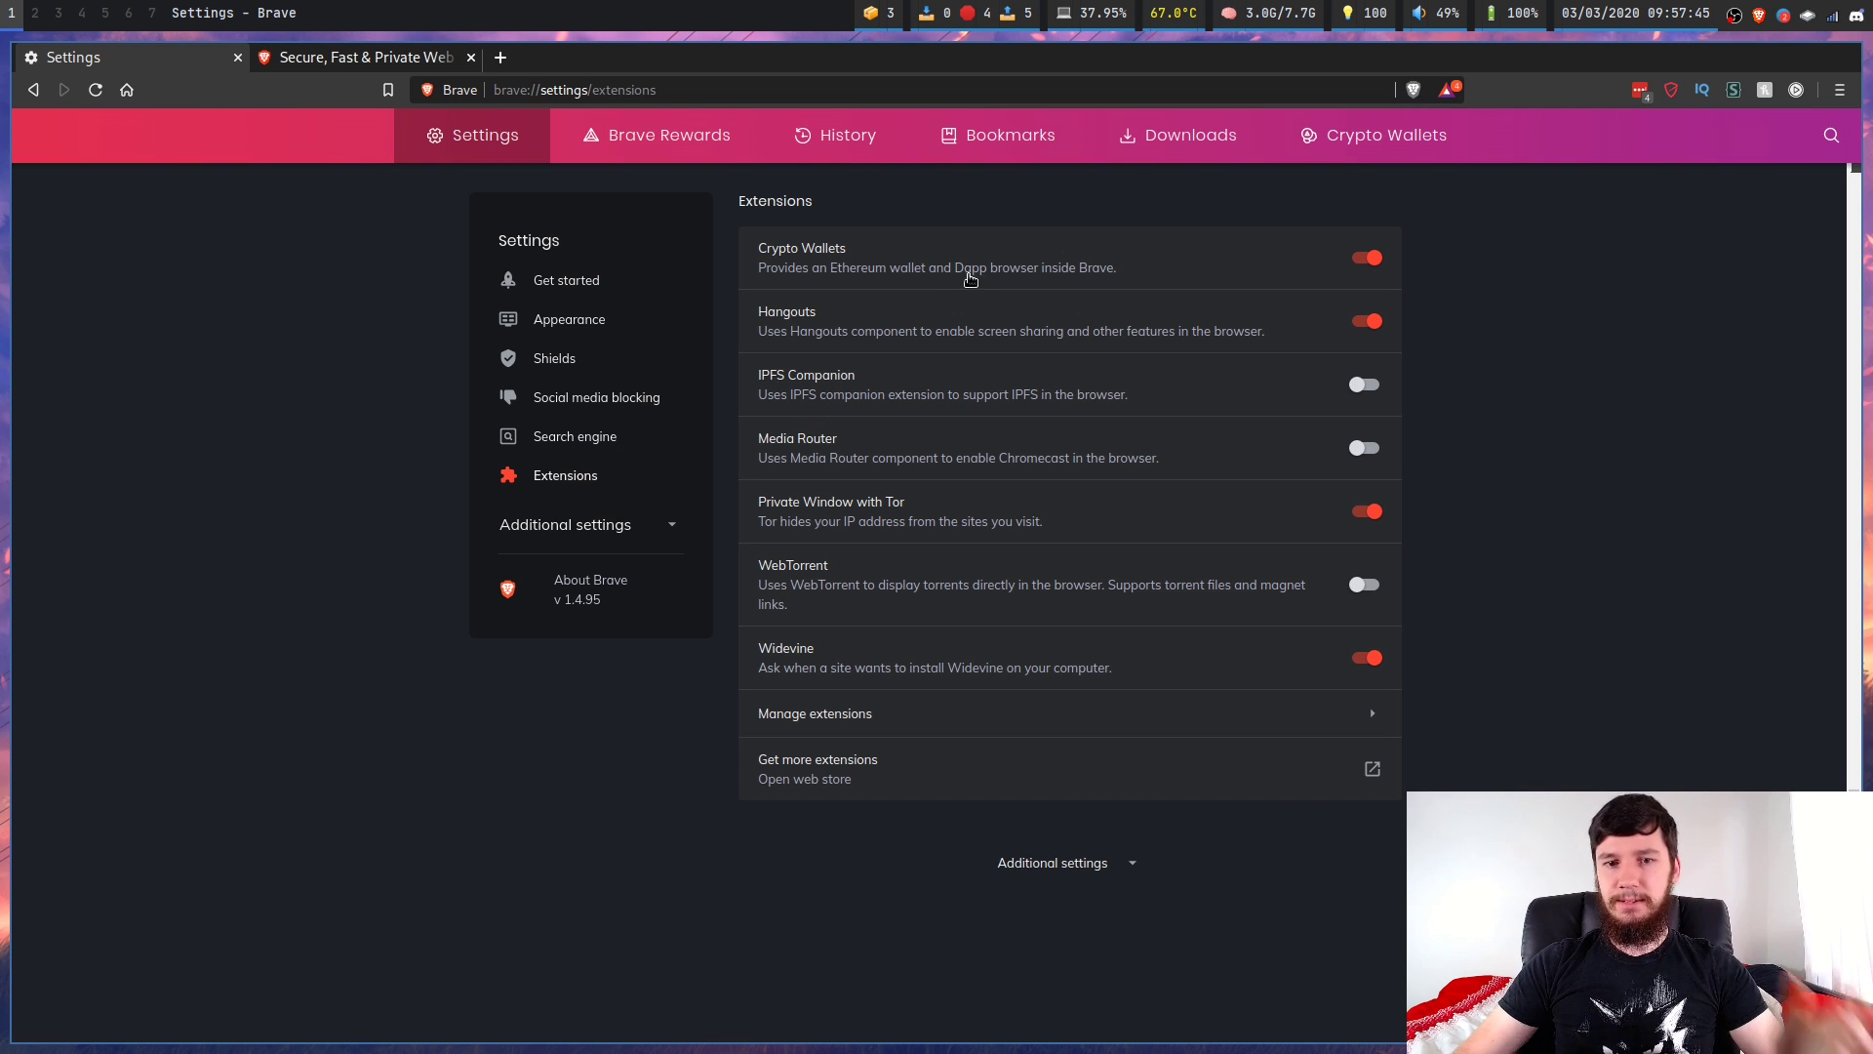
scroll(981, 264, "up", 4)
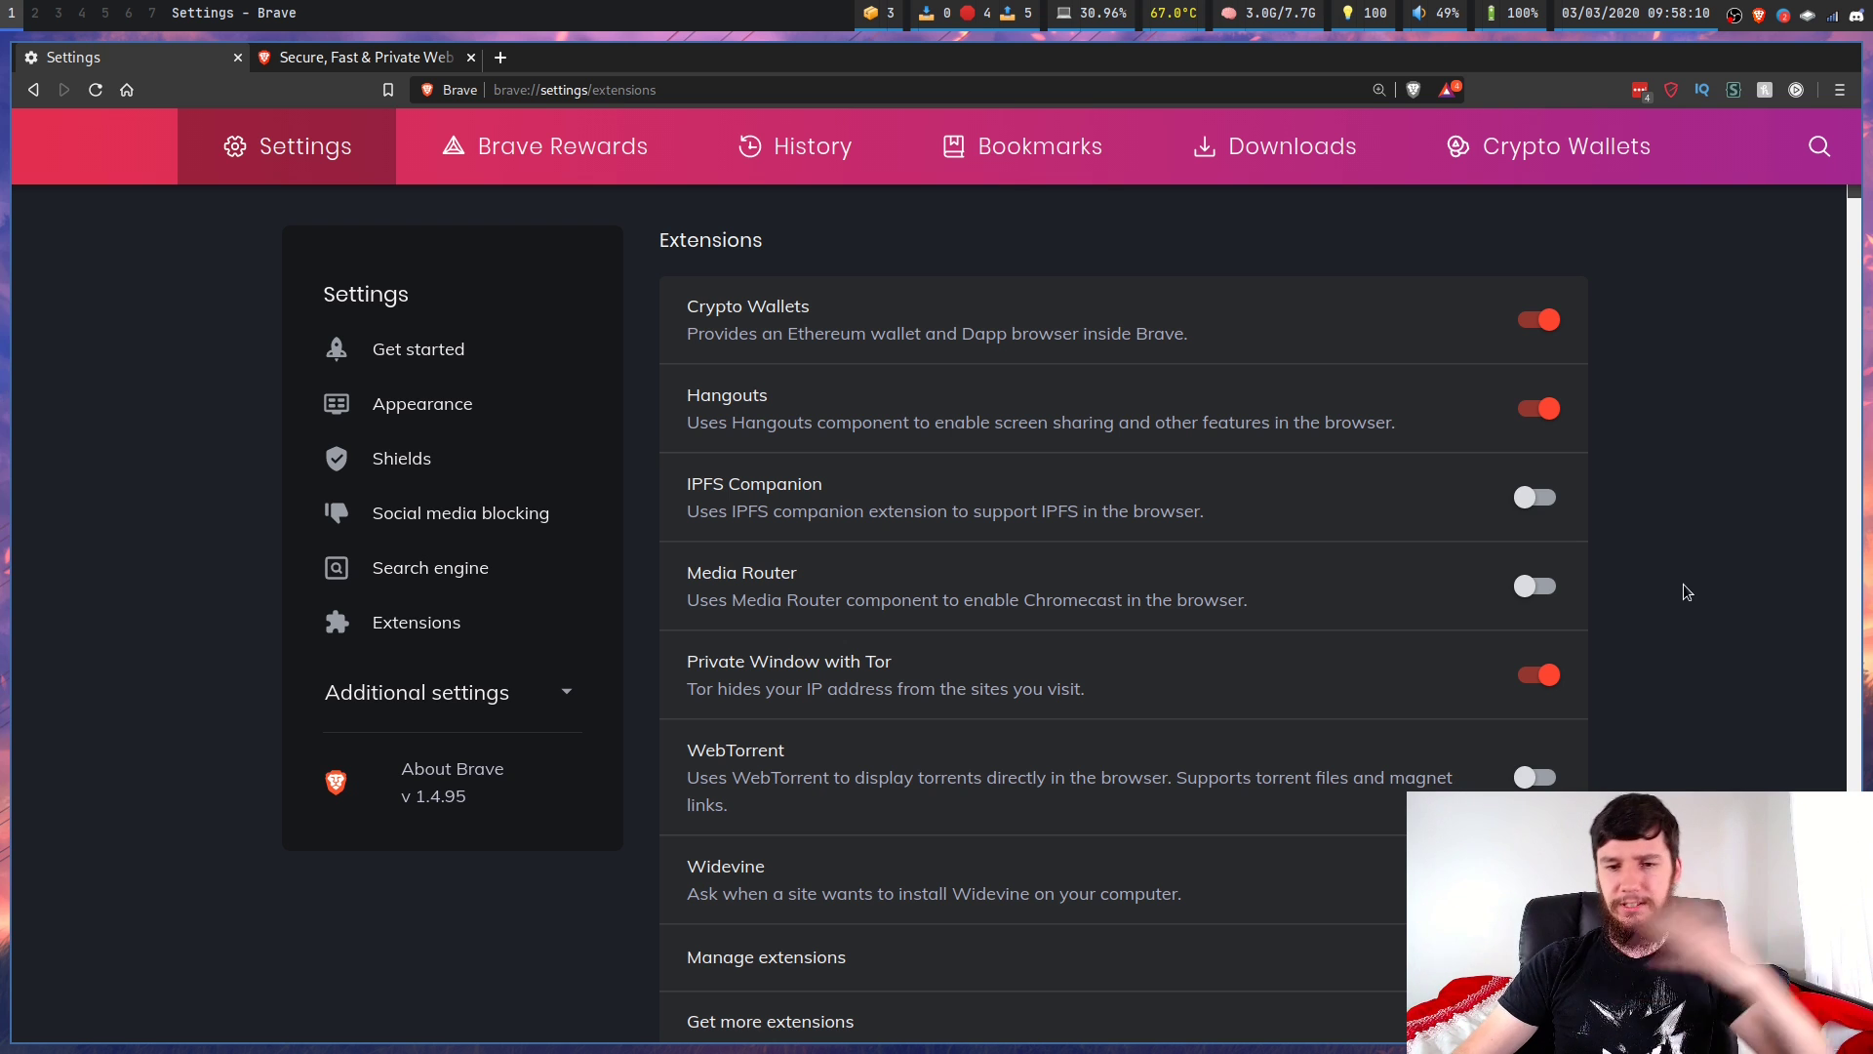
scroll(1162, 540, "down", 3)
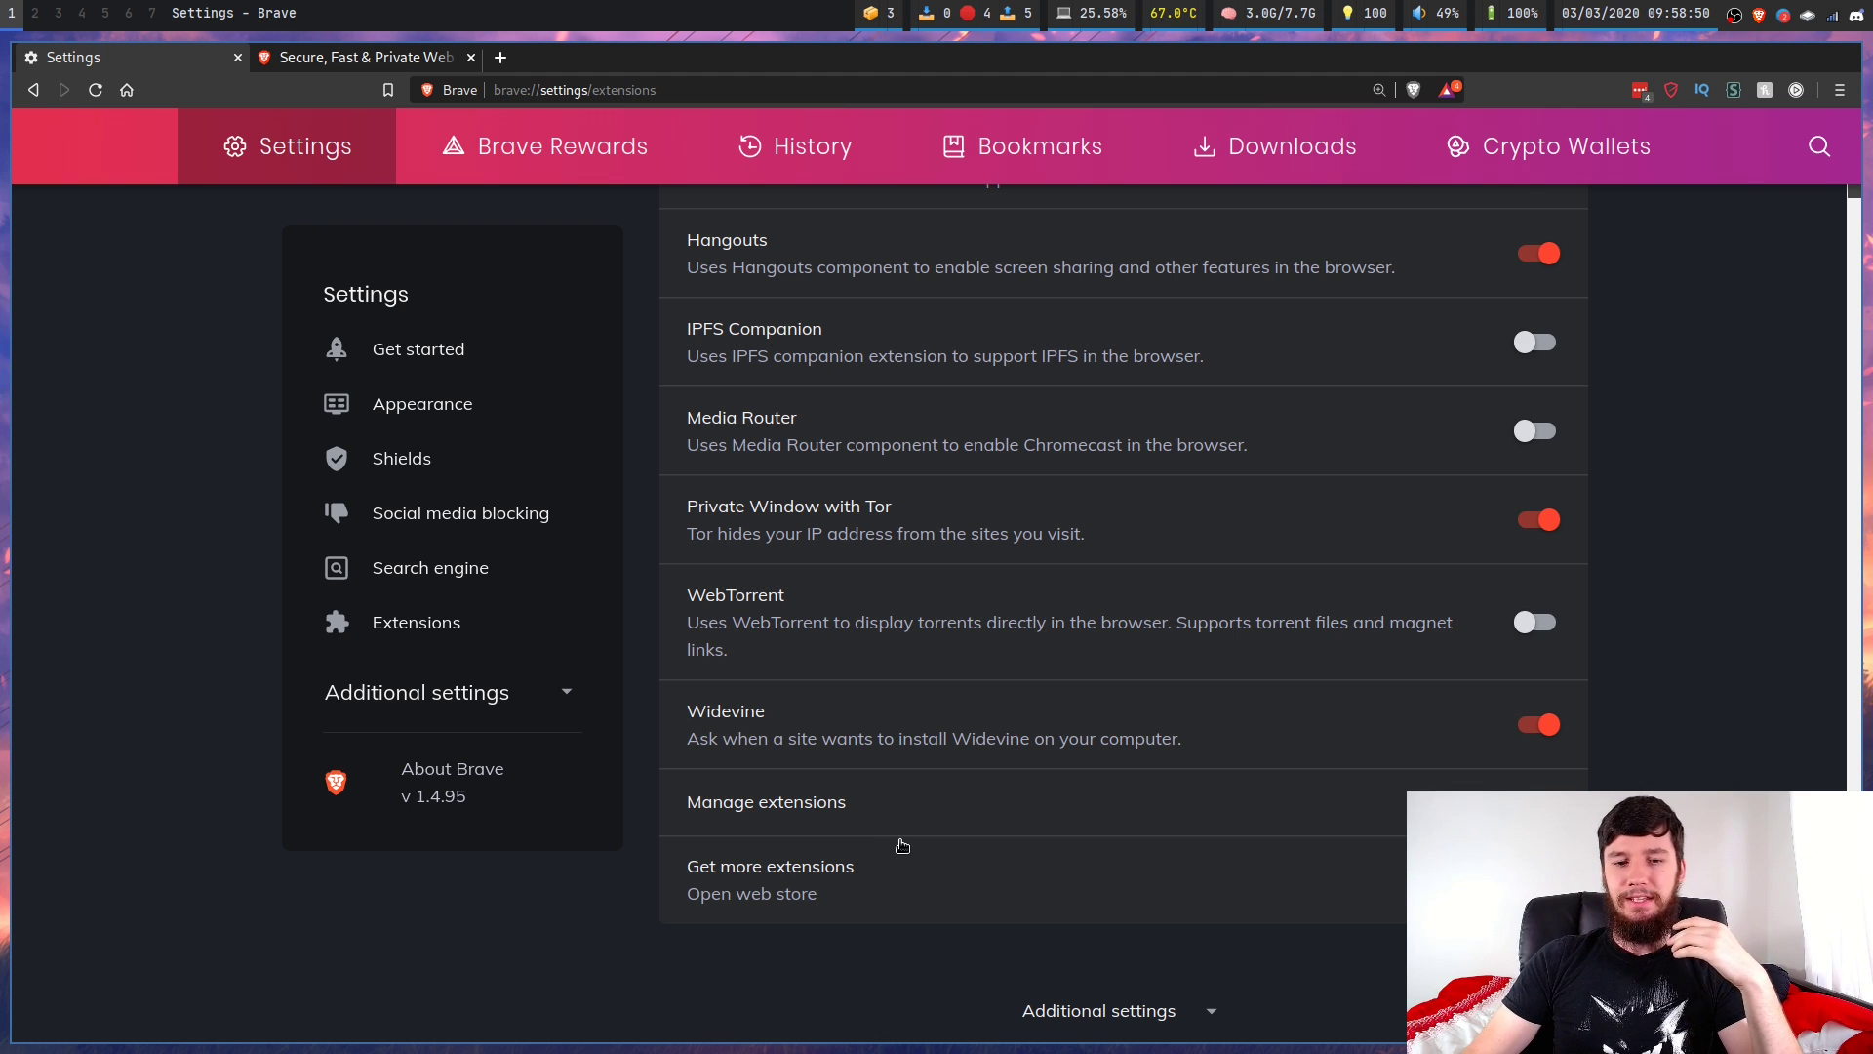
left_click(896, 805)
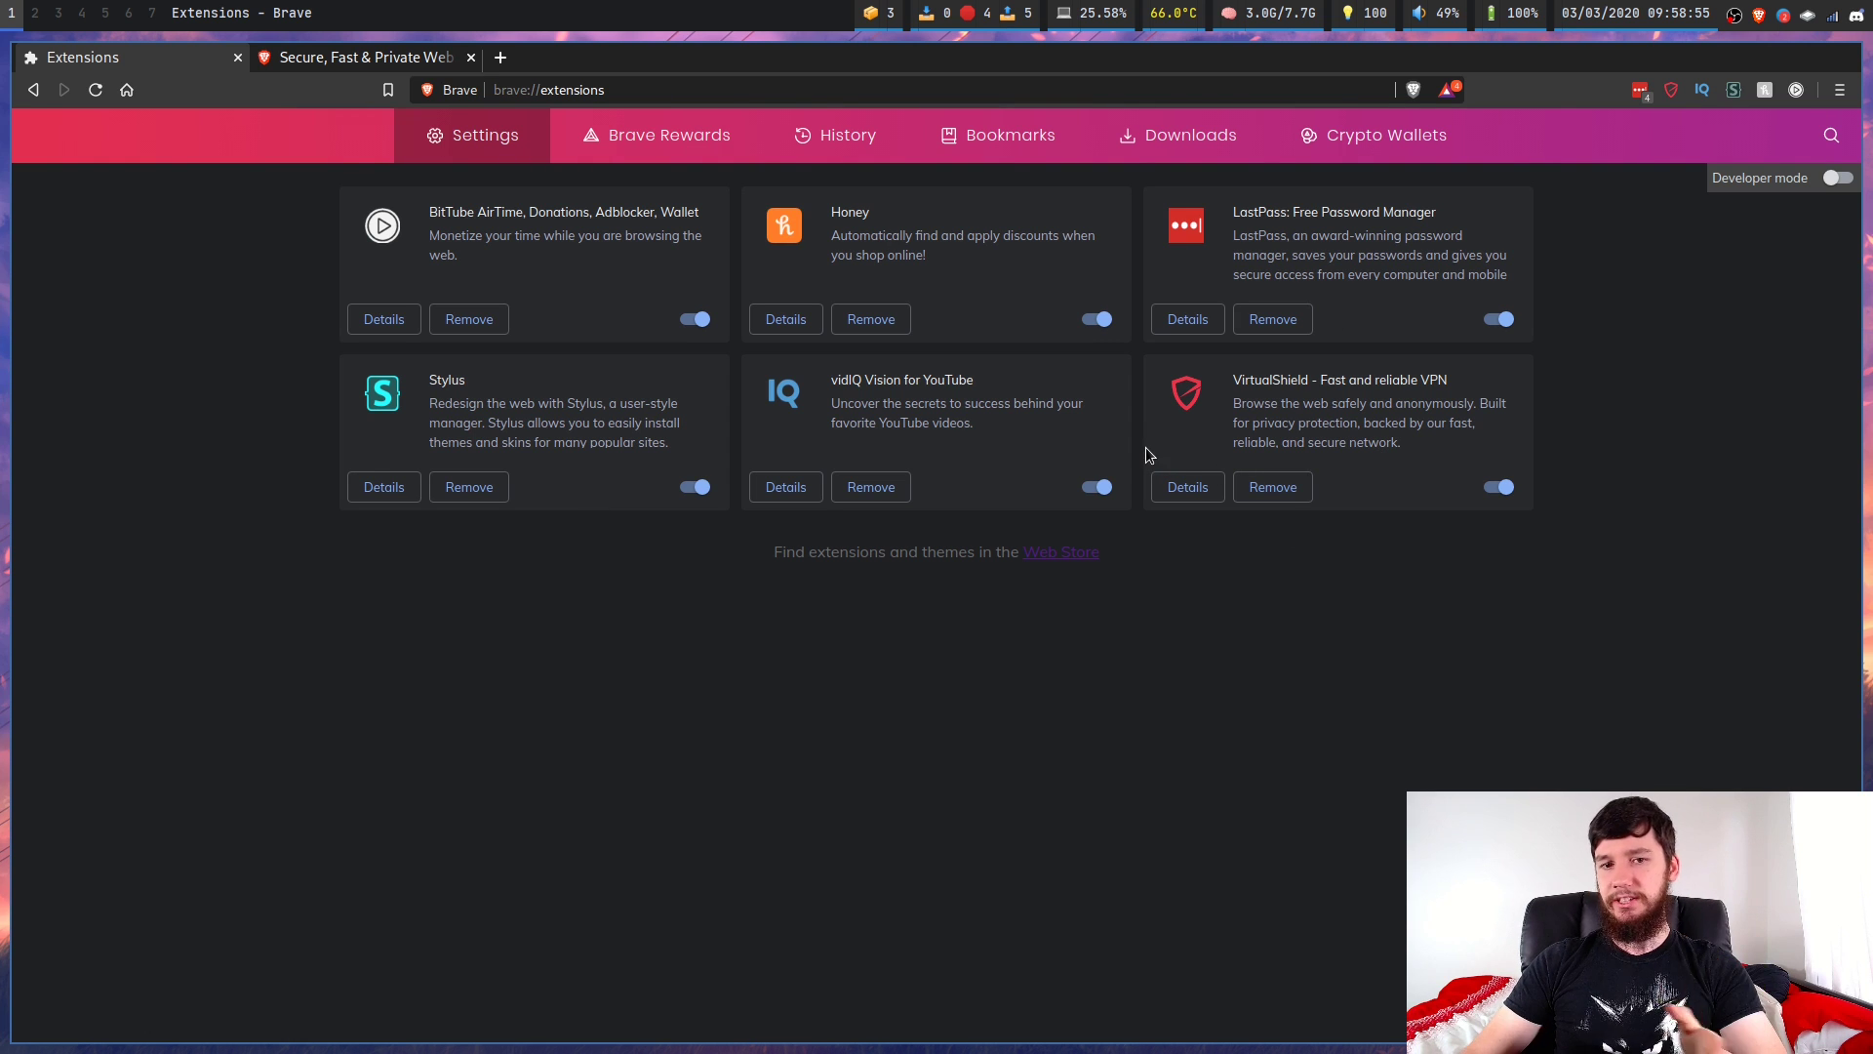
left_click(1840, 92)
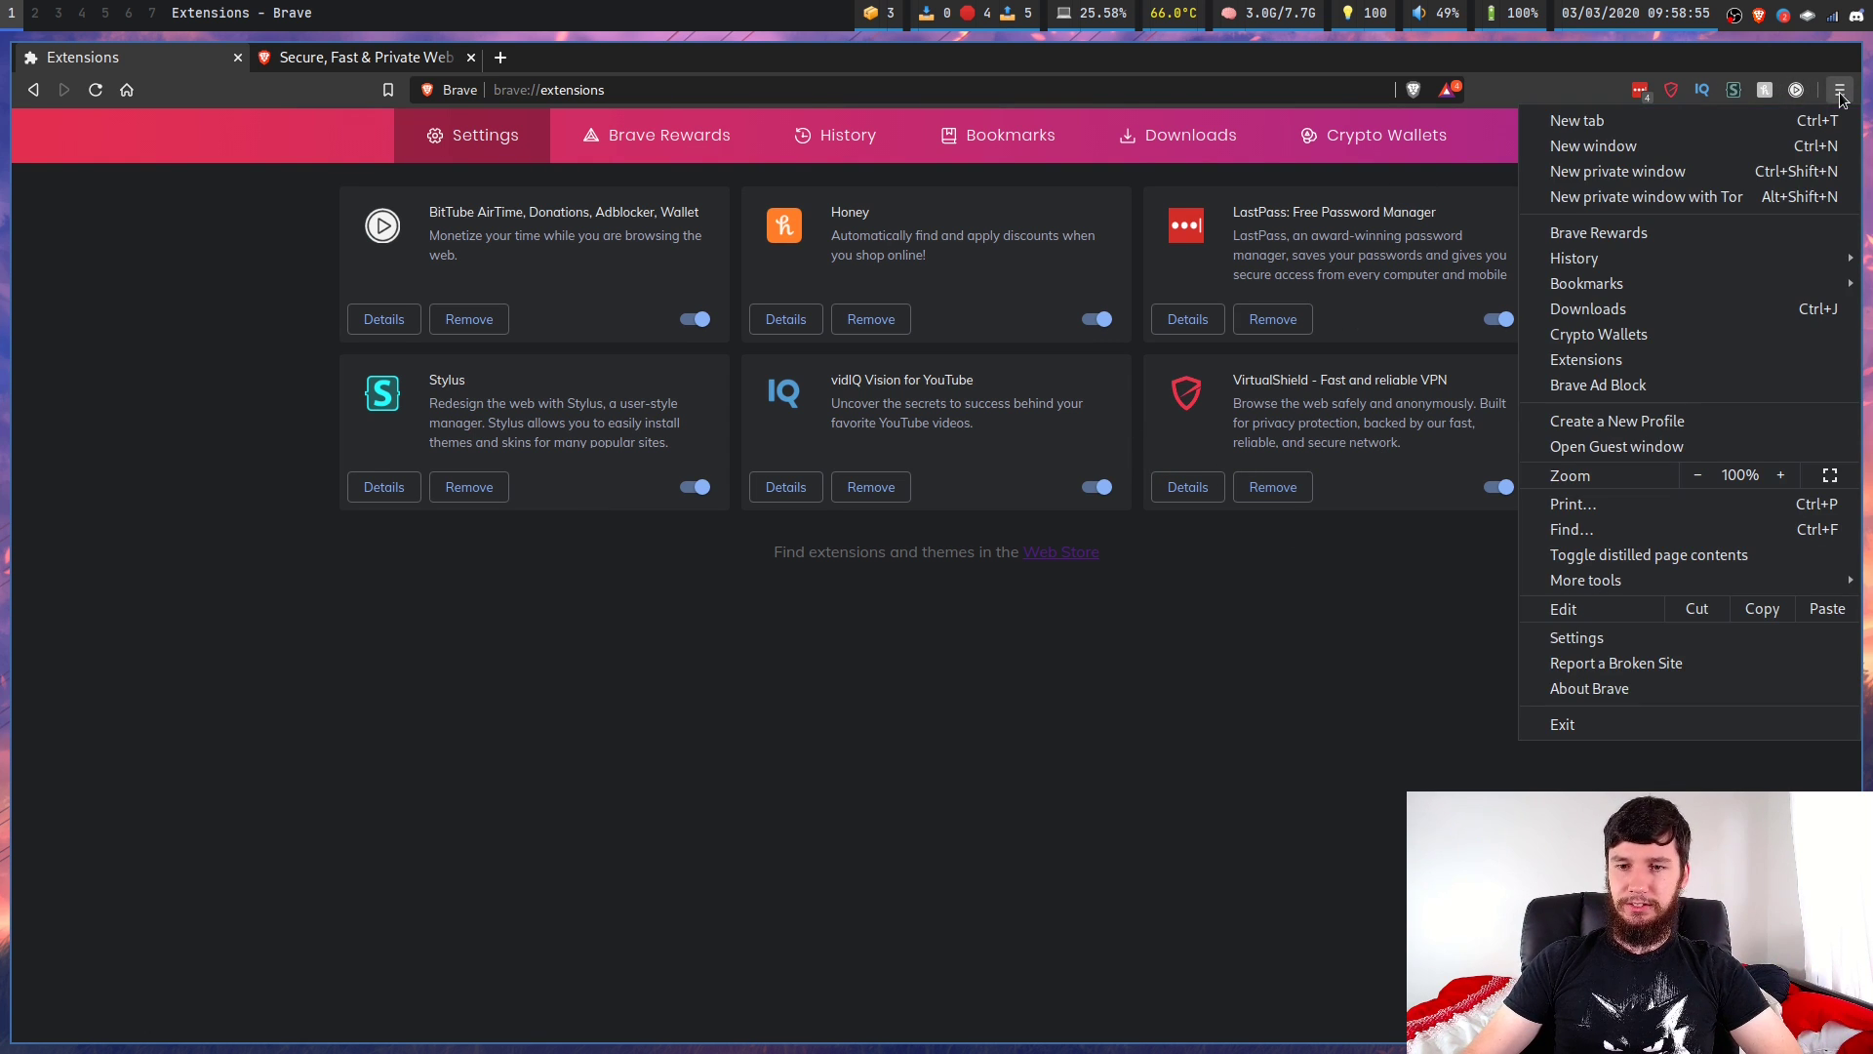
left_click(1672, 198)
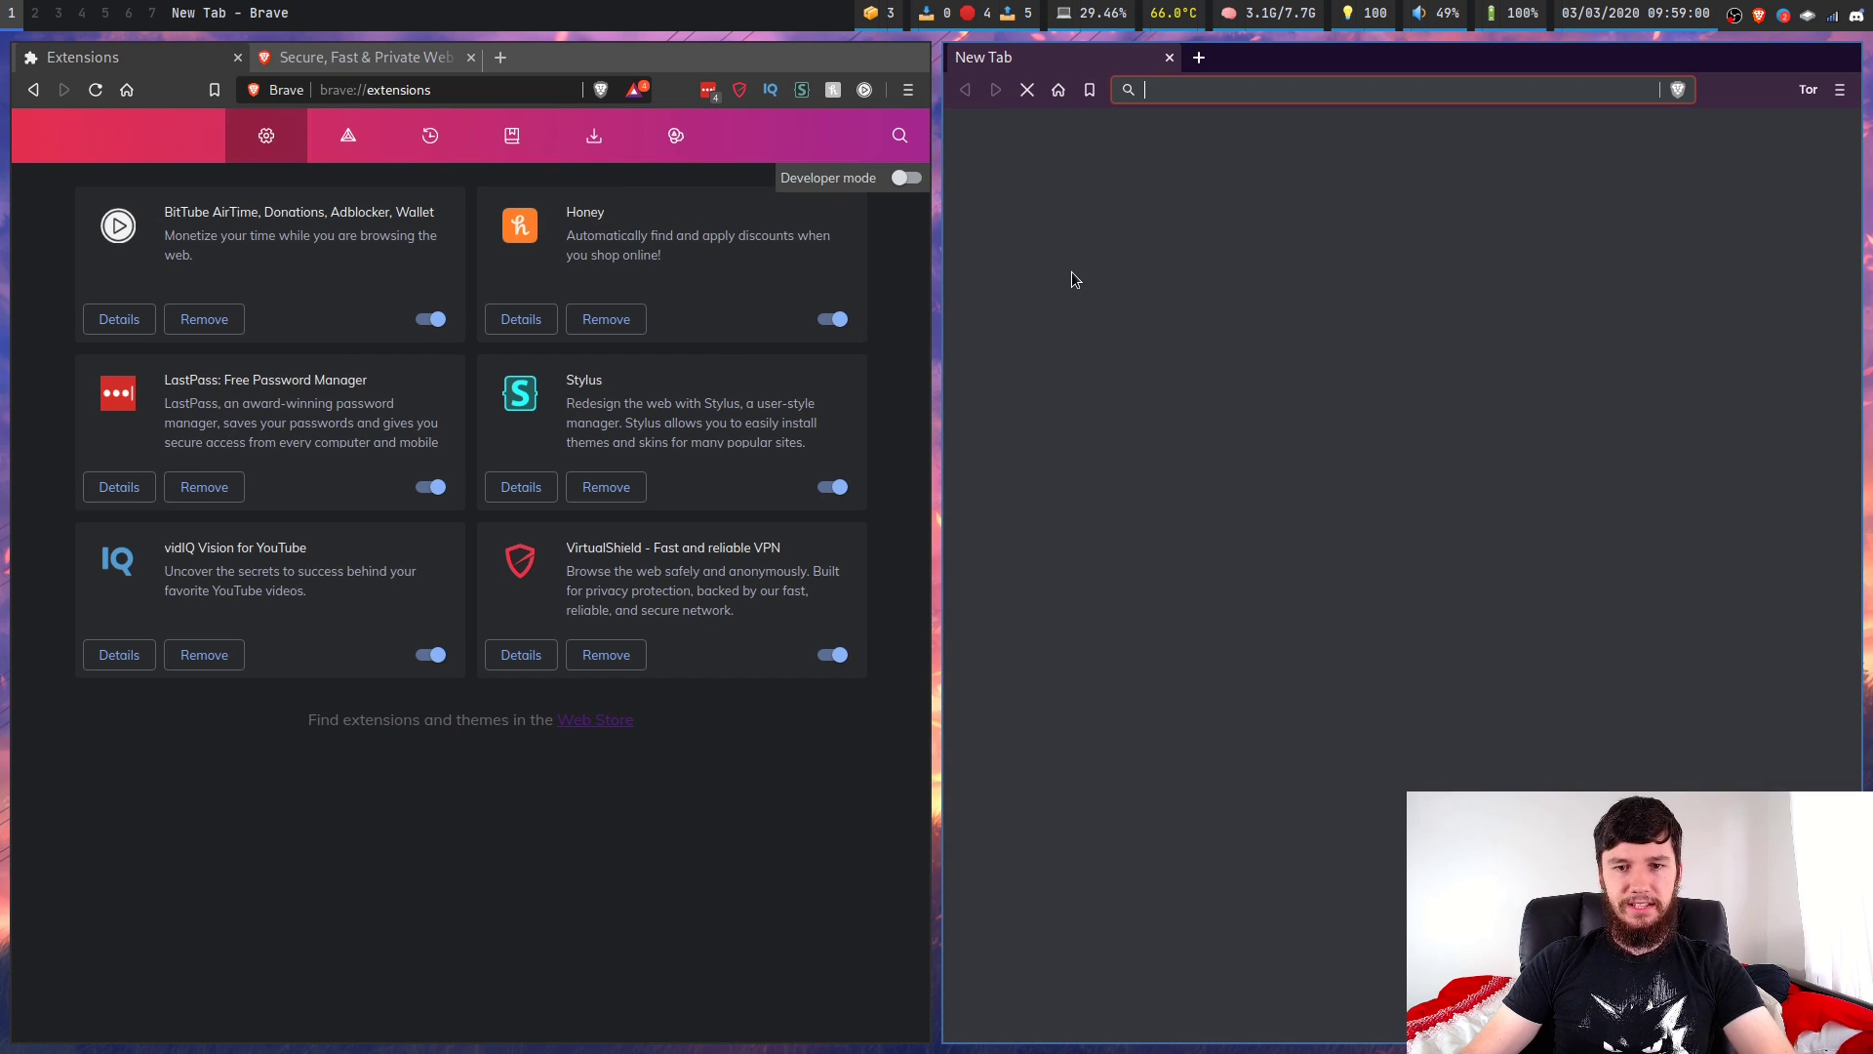
key("super+f")
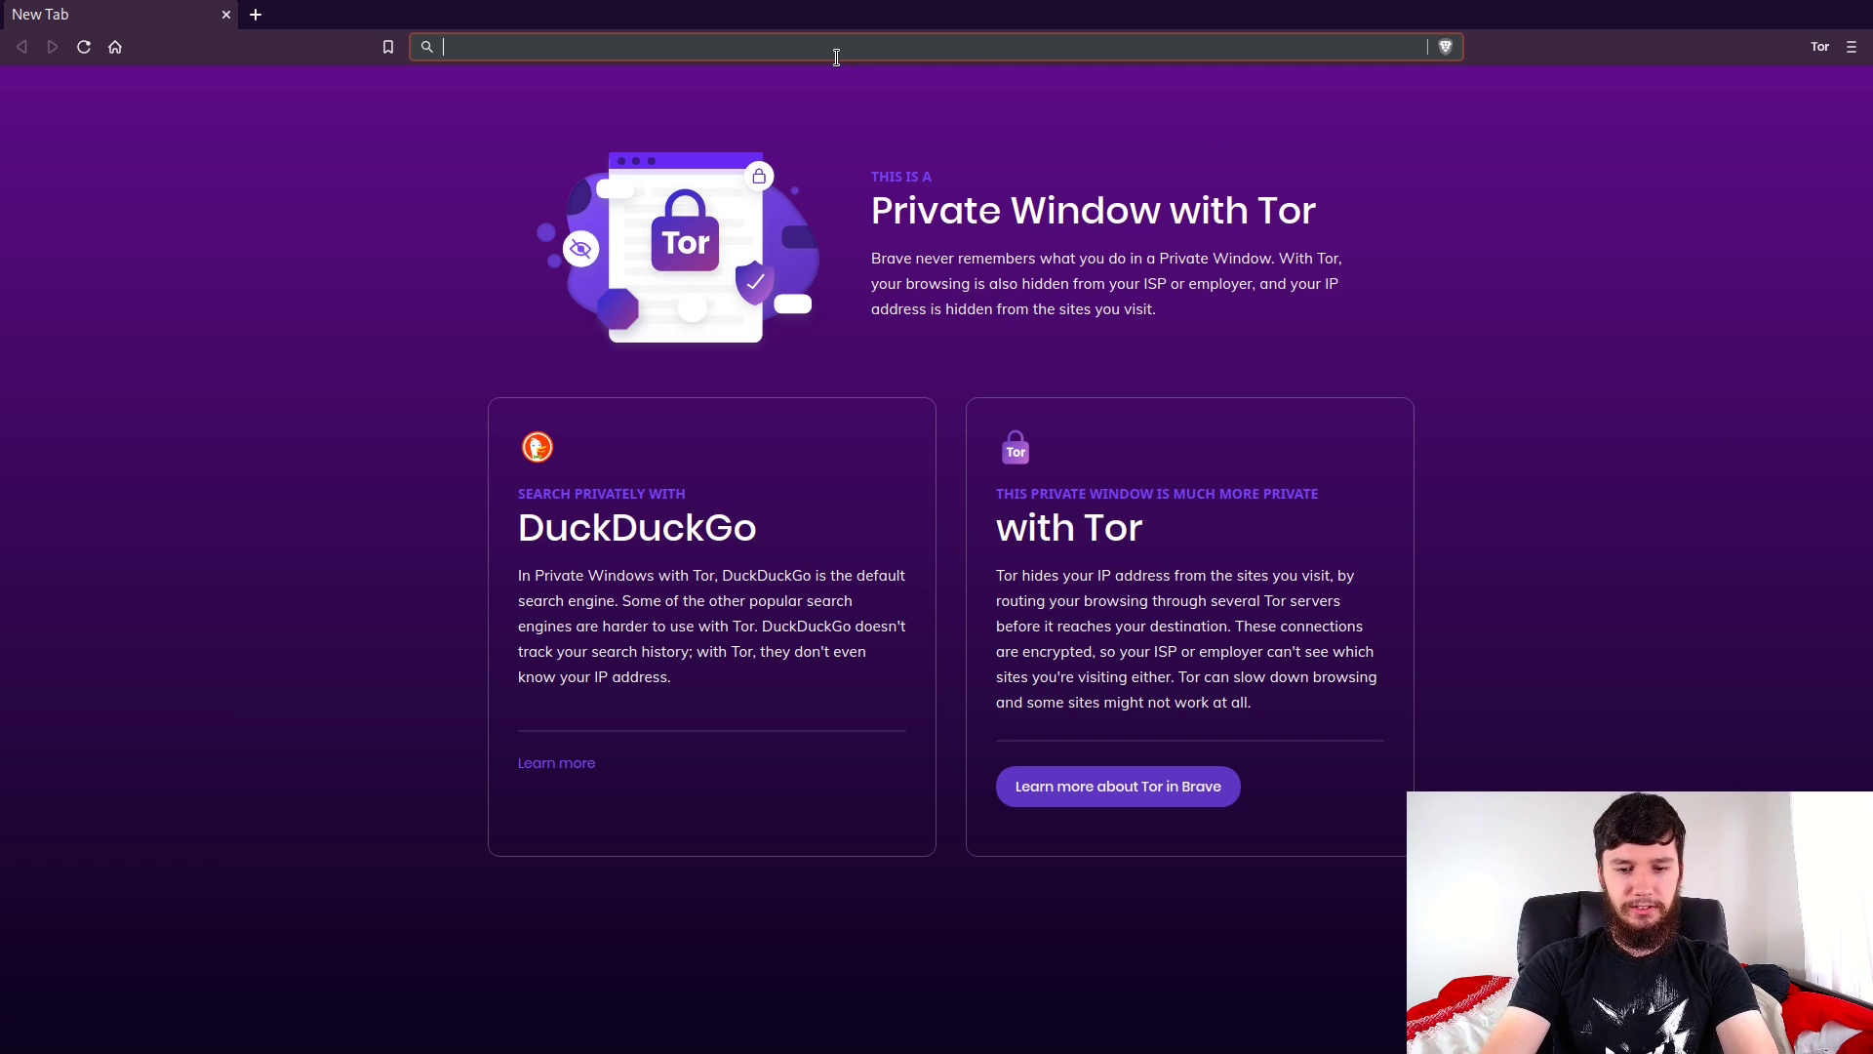
type("anime")
key("Return")
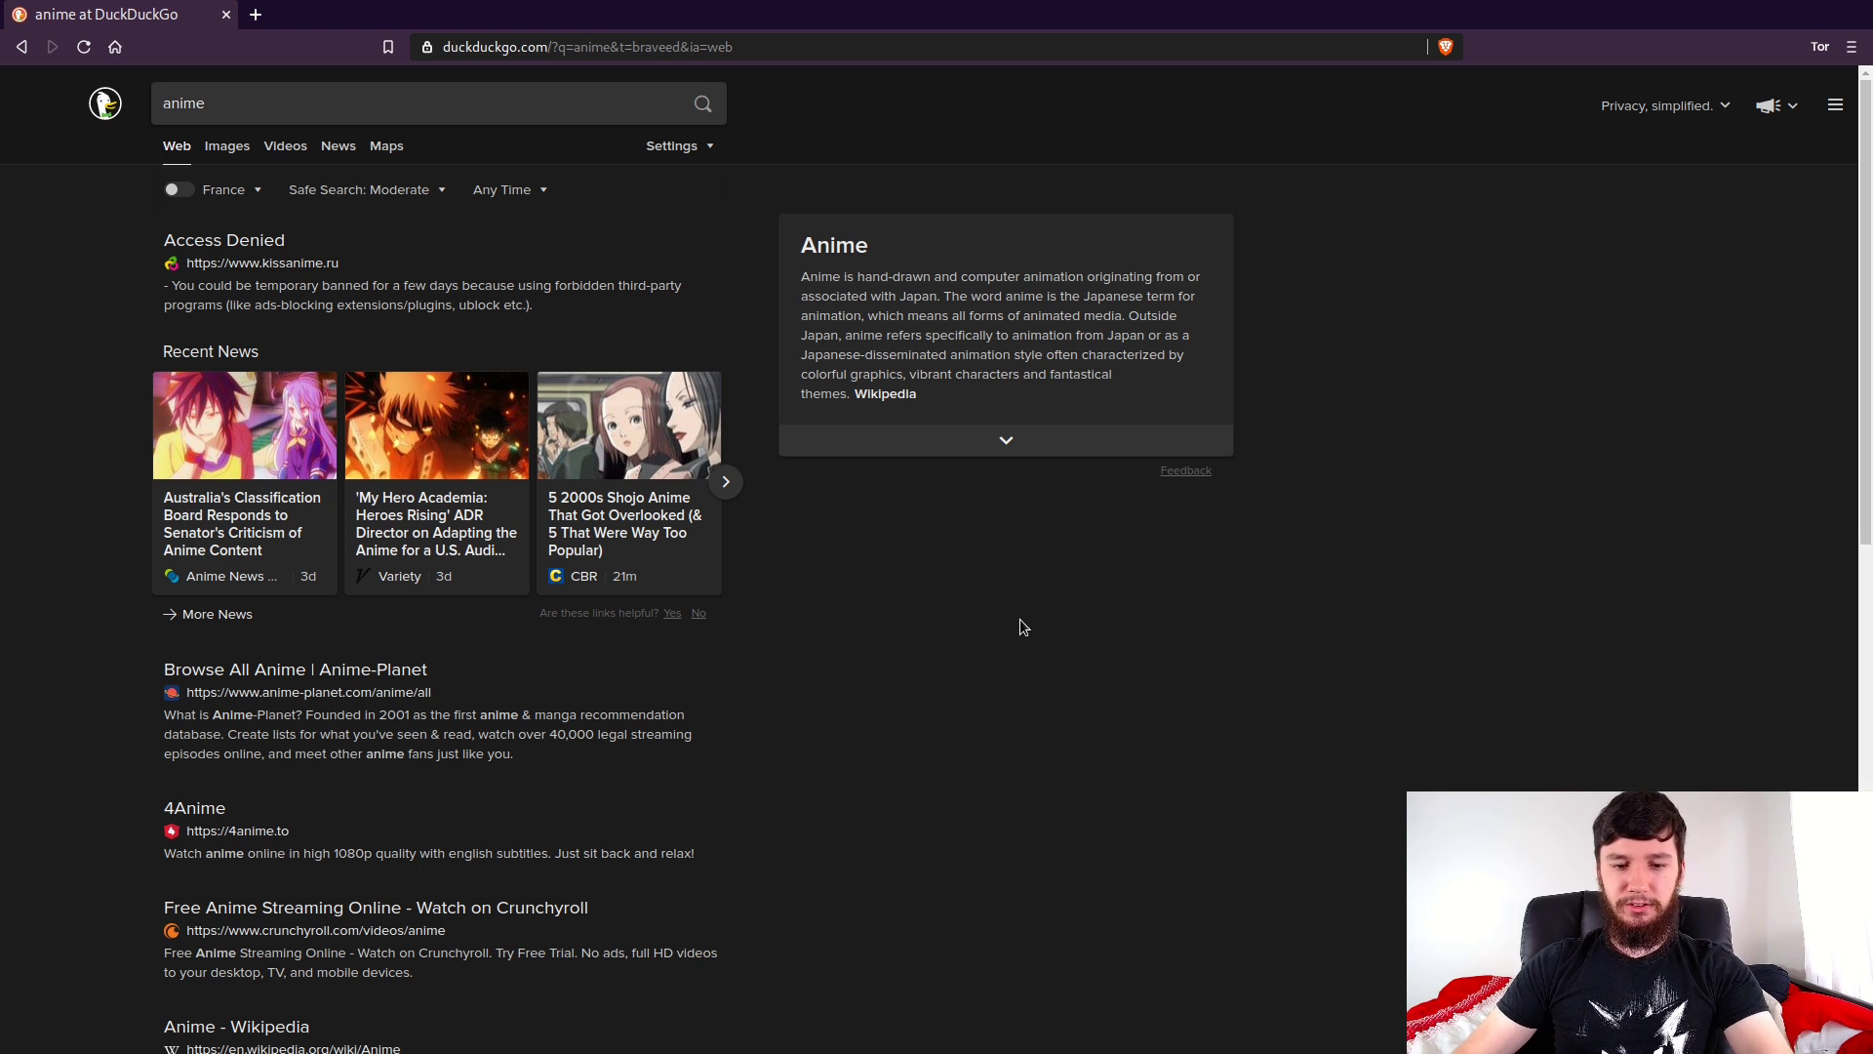
key("super+f")
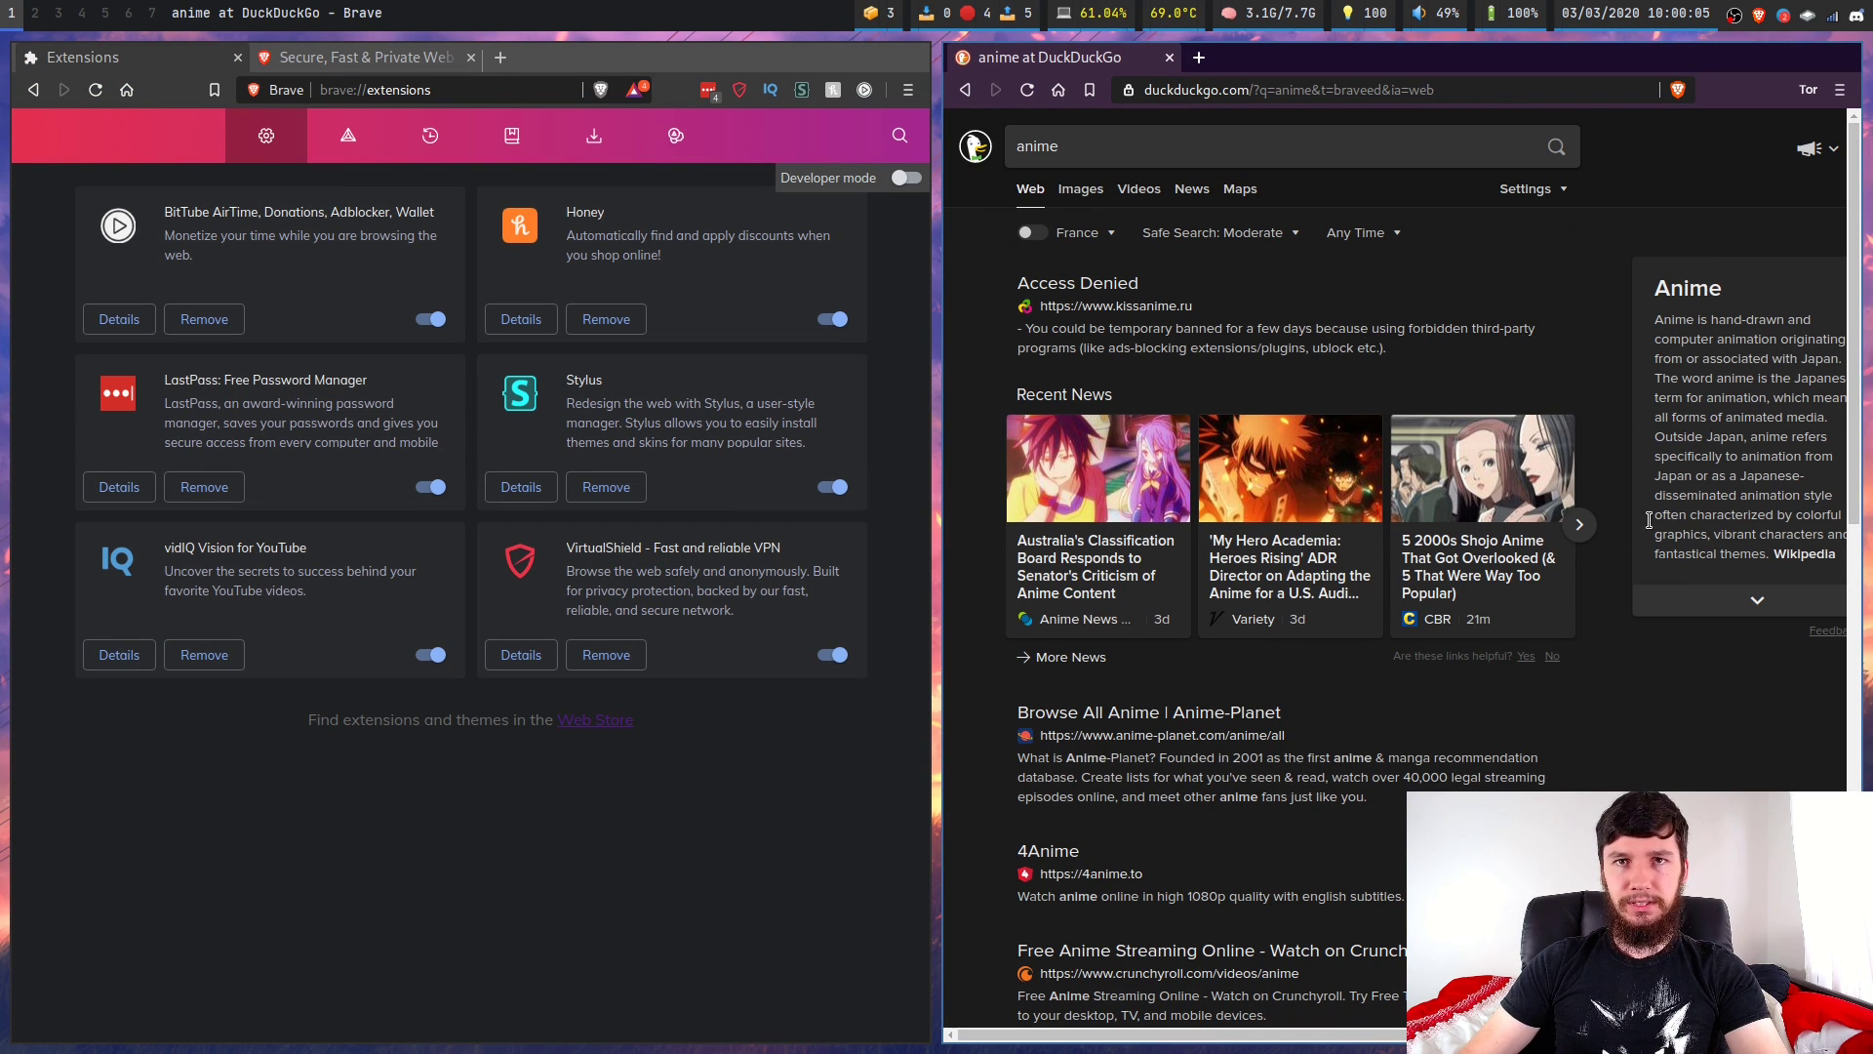
key("super+shift+q")
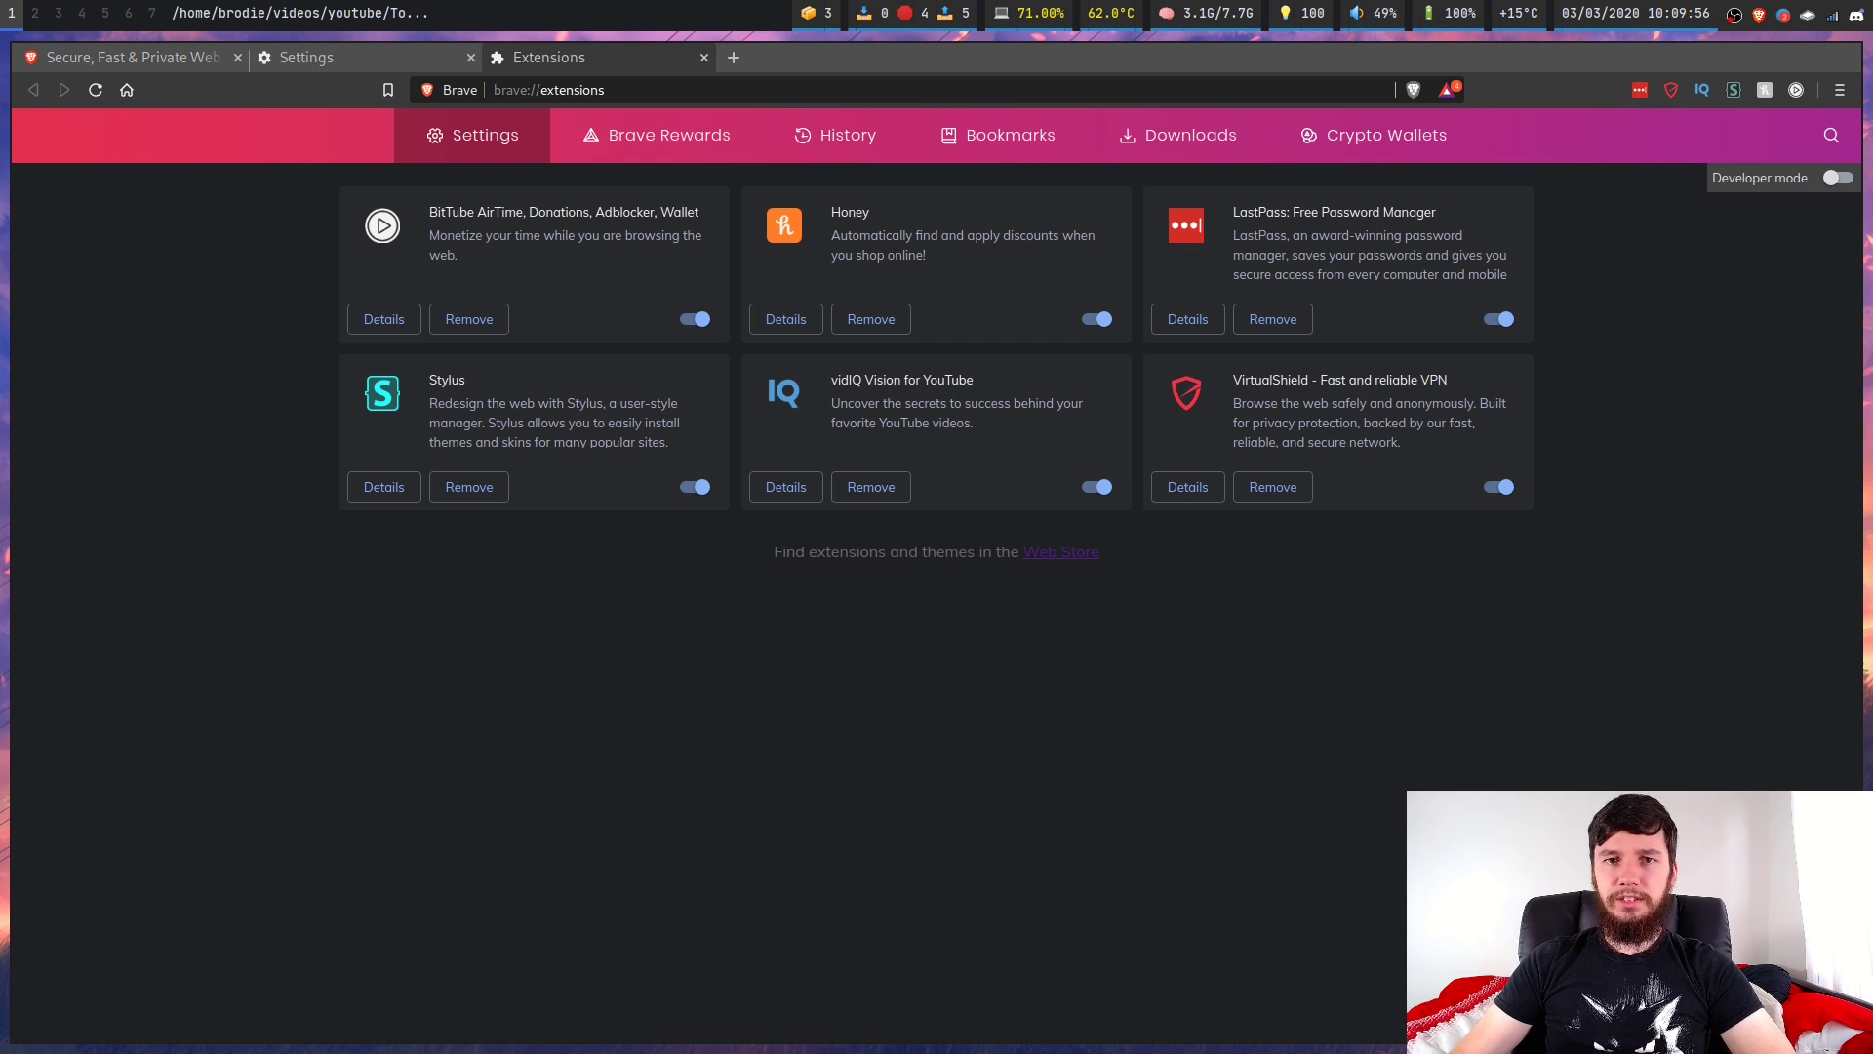
Step: Return to main settings, zoom to 150%, and scroll down to the Appearance section
left_click(495, 136)
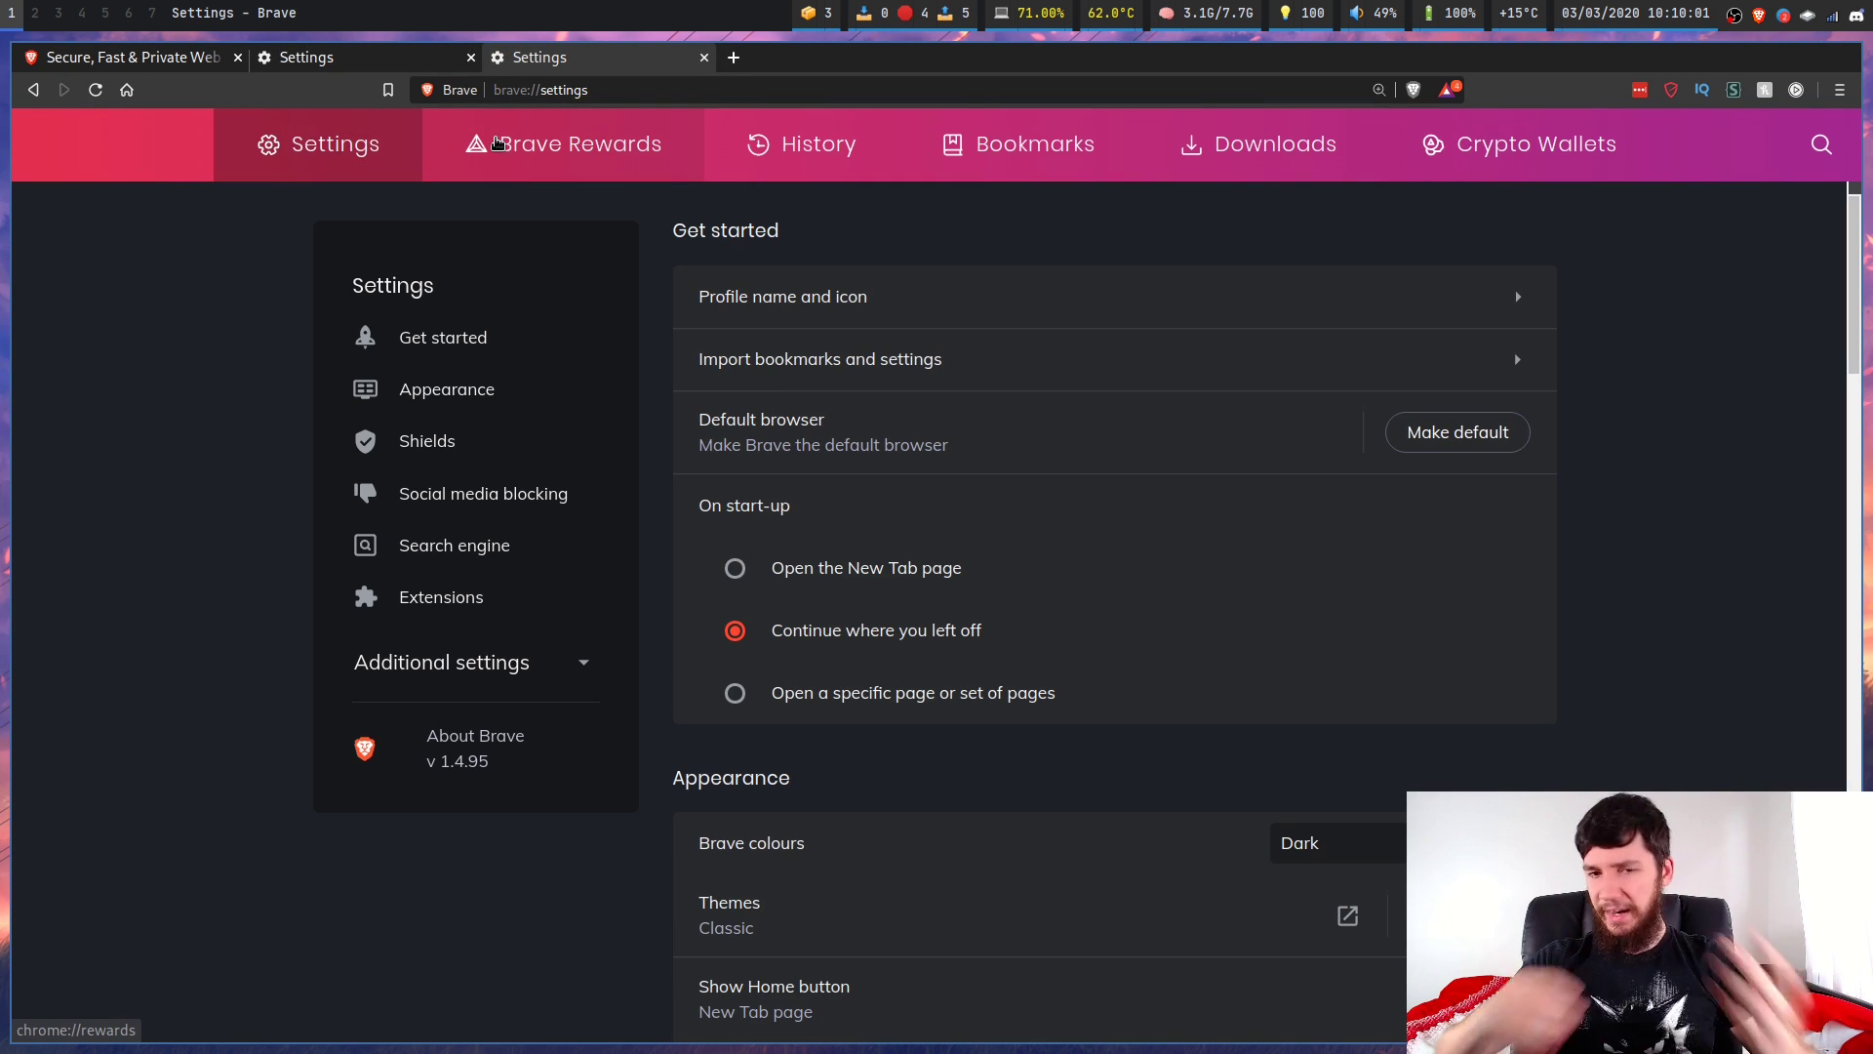
key("ctrl+plus")
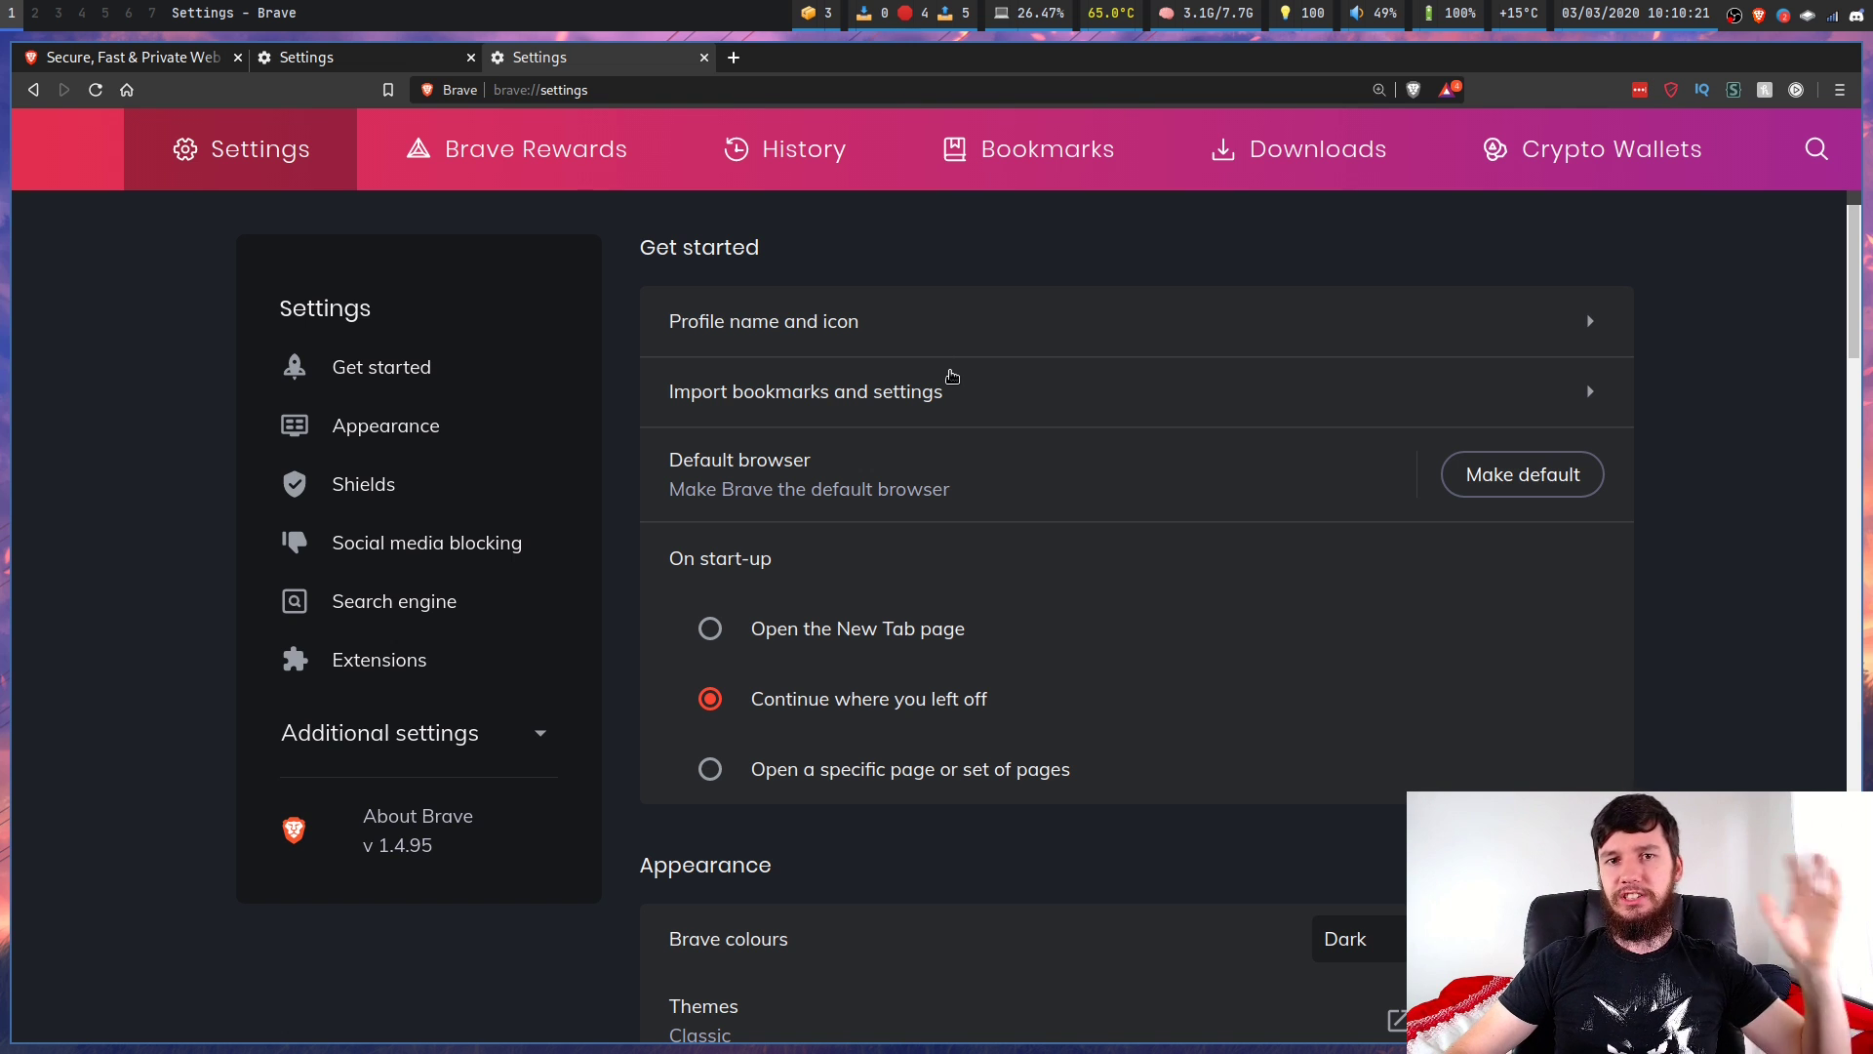
scroll(1747, 417, "down", 3)
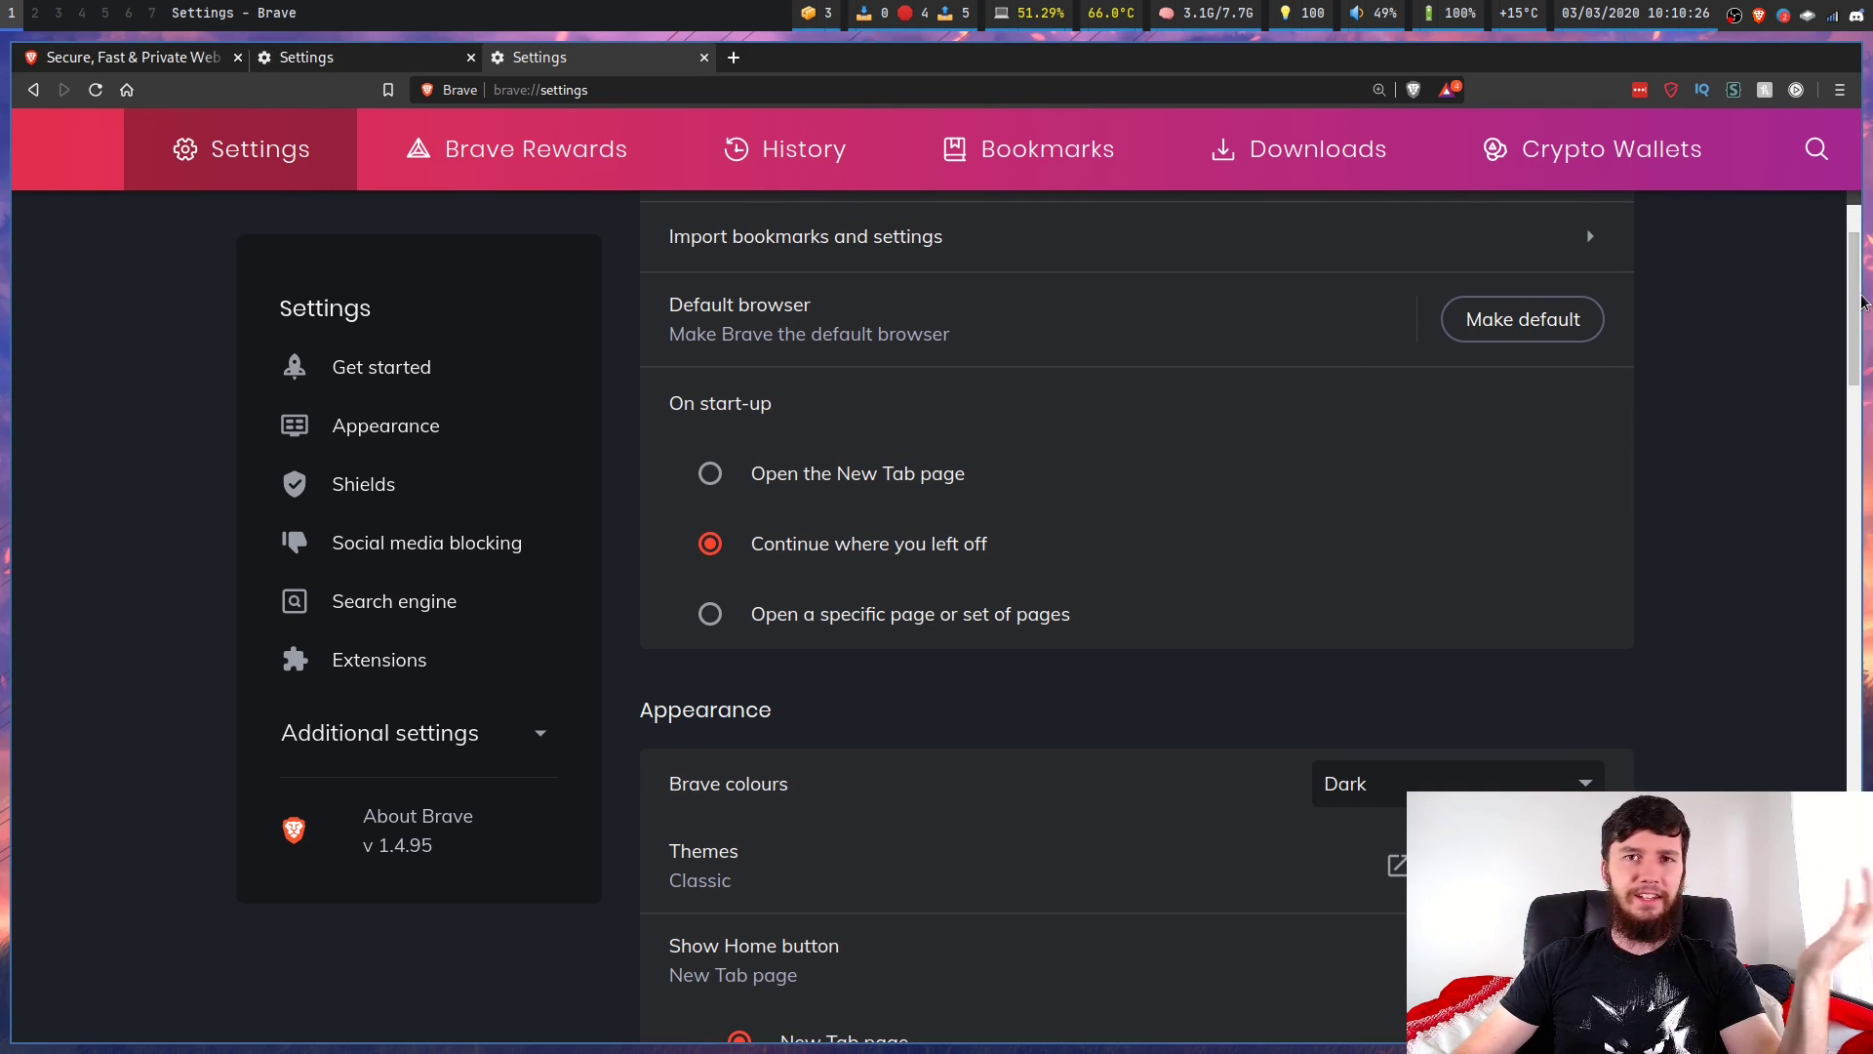
left_click_drag(1858, 298, 1858, 388)
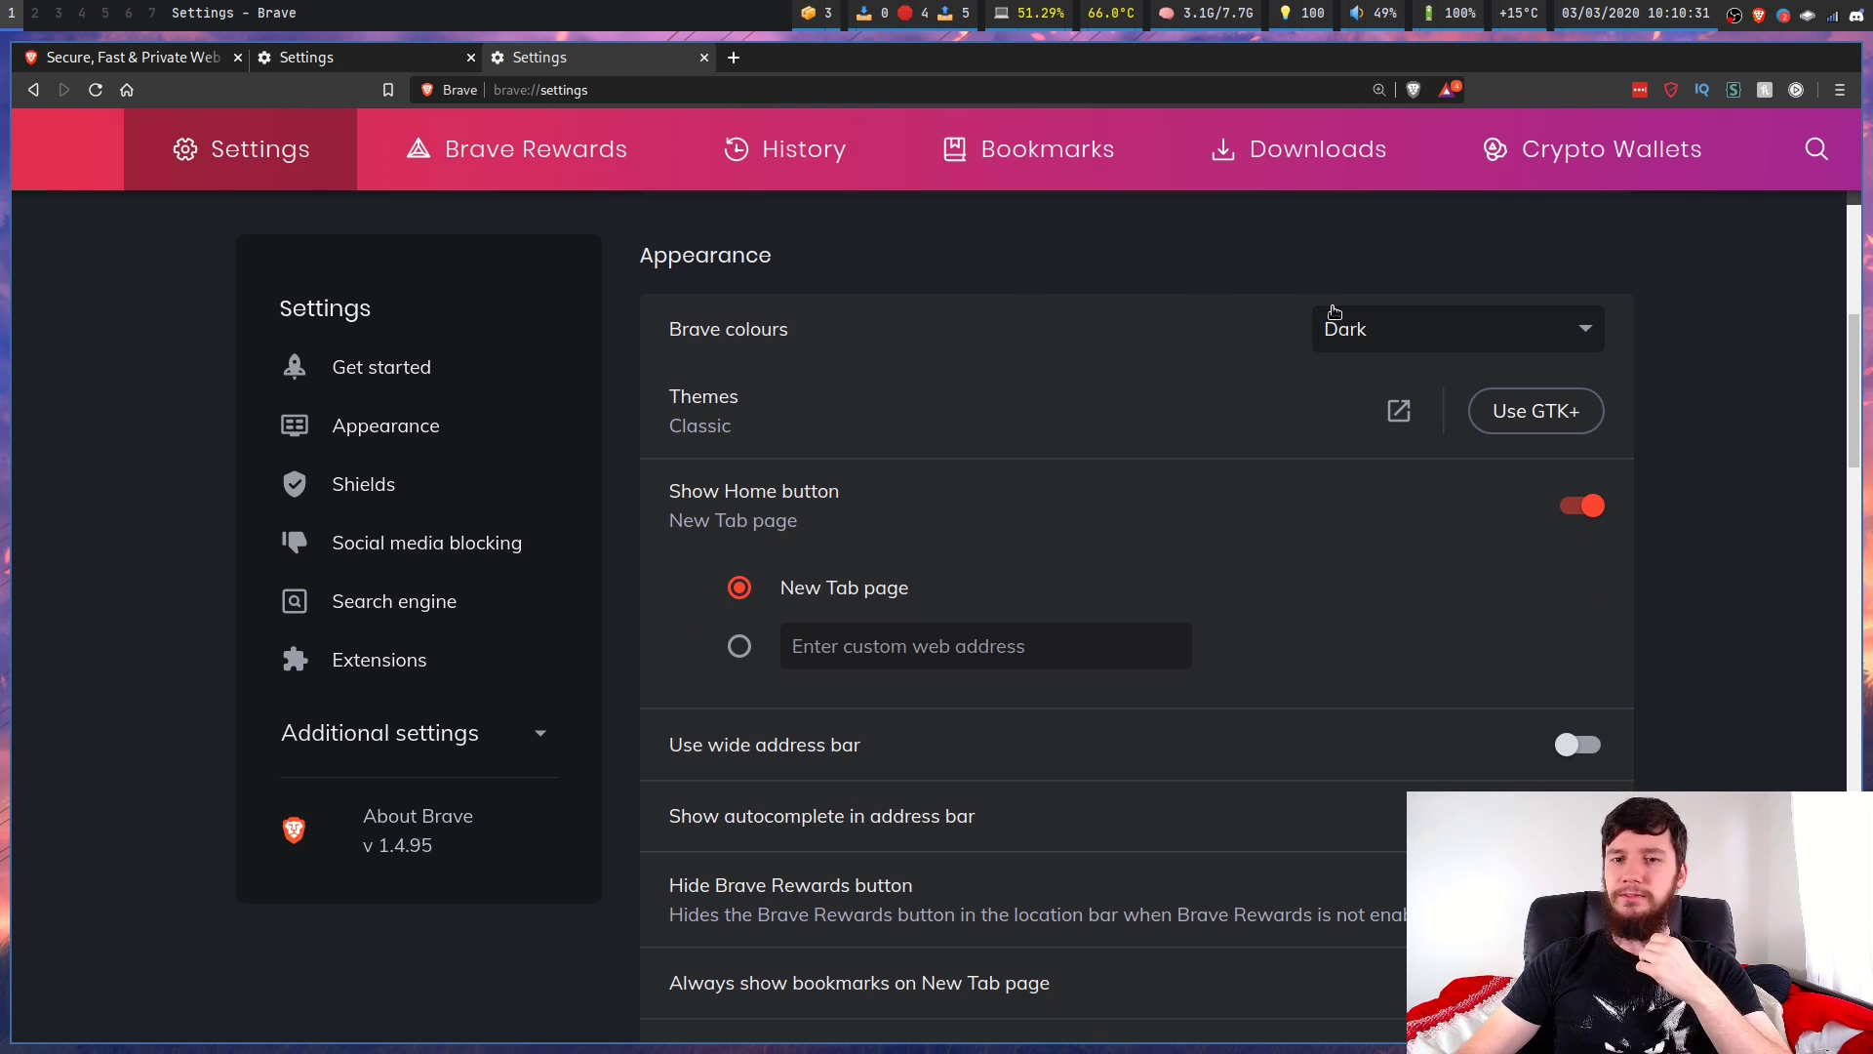
Step: Switch Brave colours to Light and preview the look on a new tab
left_click(1393, 338)
left_click(1398, 389)
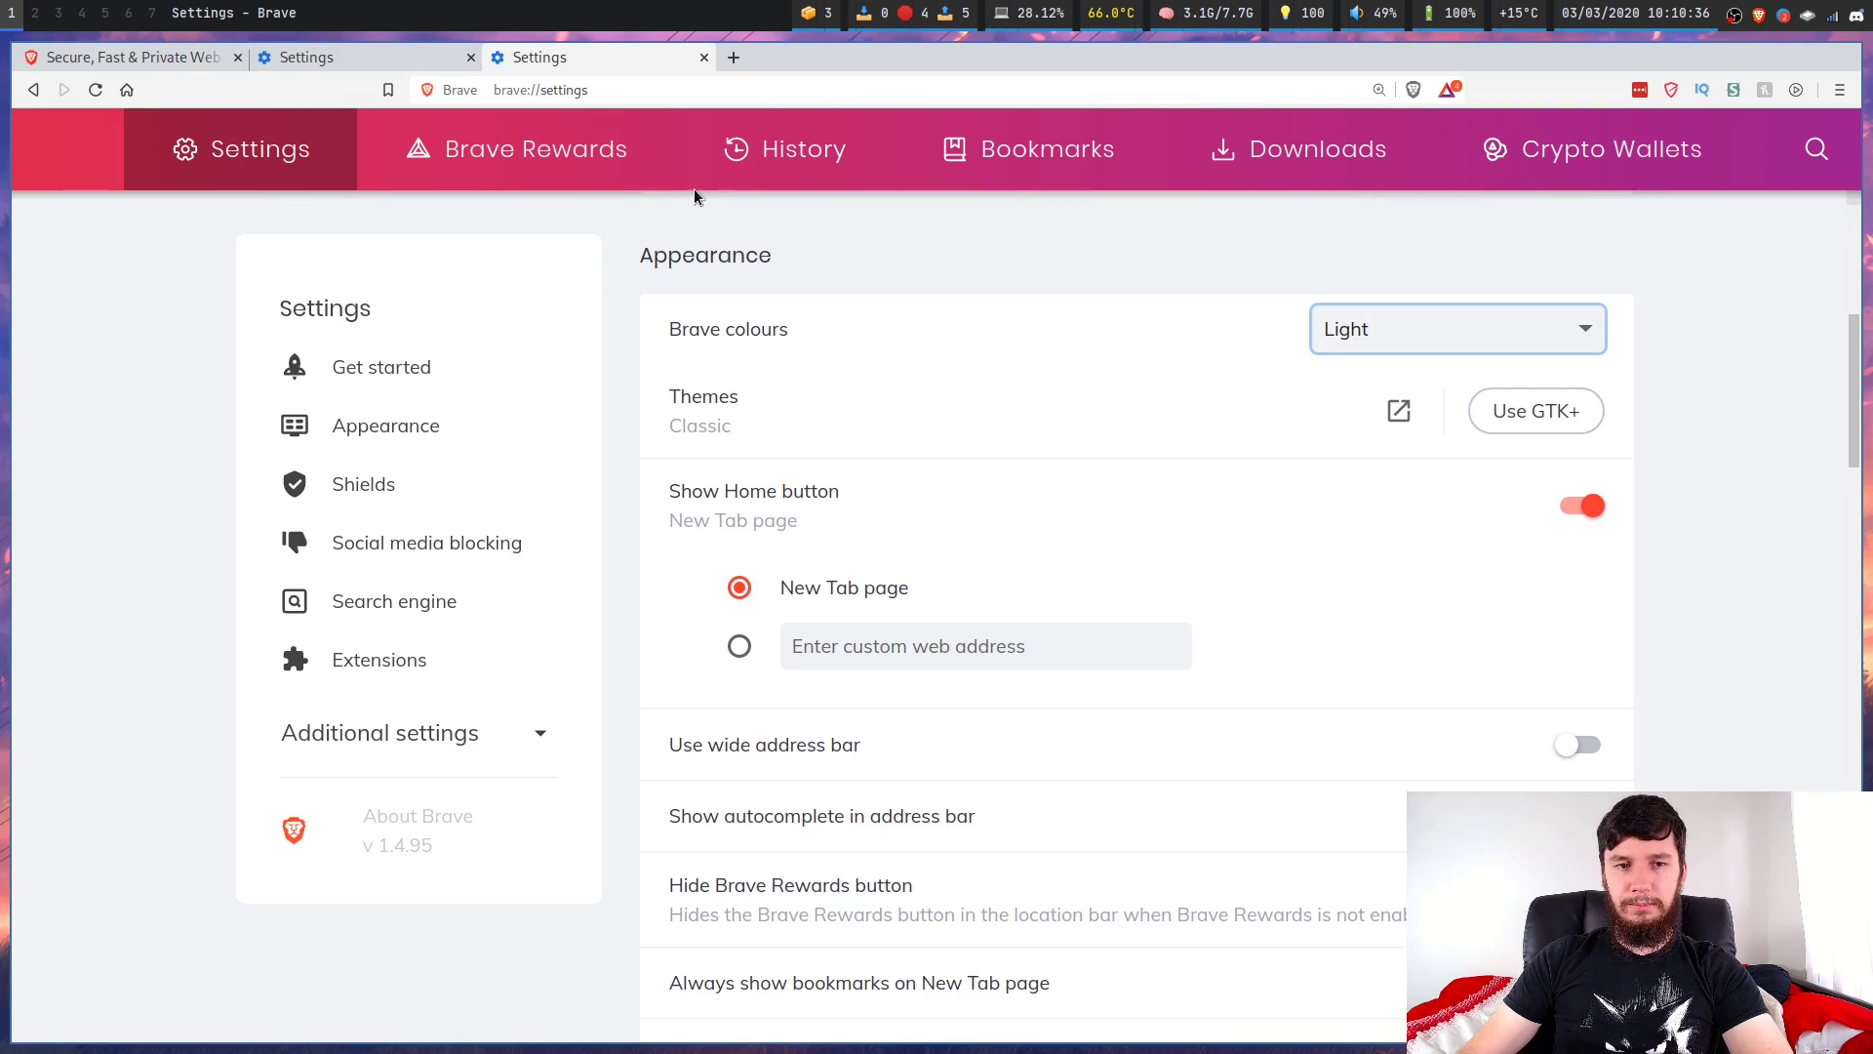
left_click(733, 58)
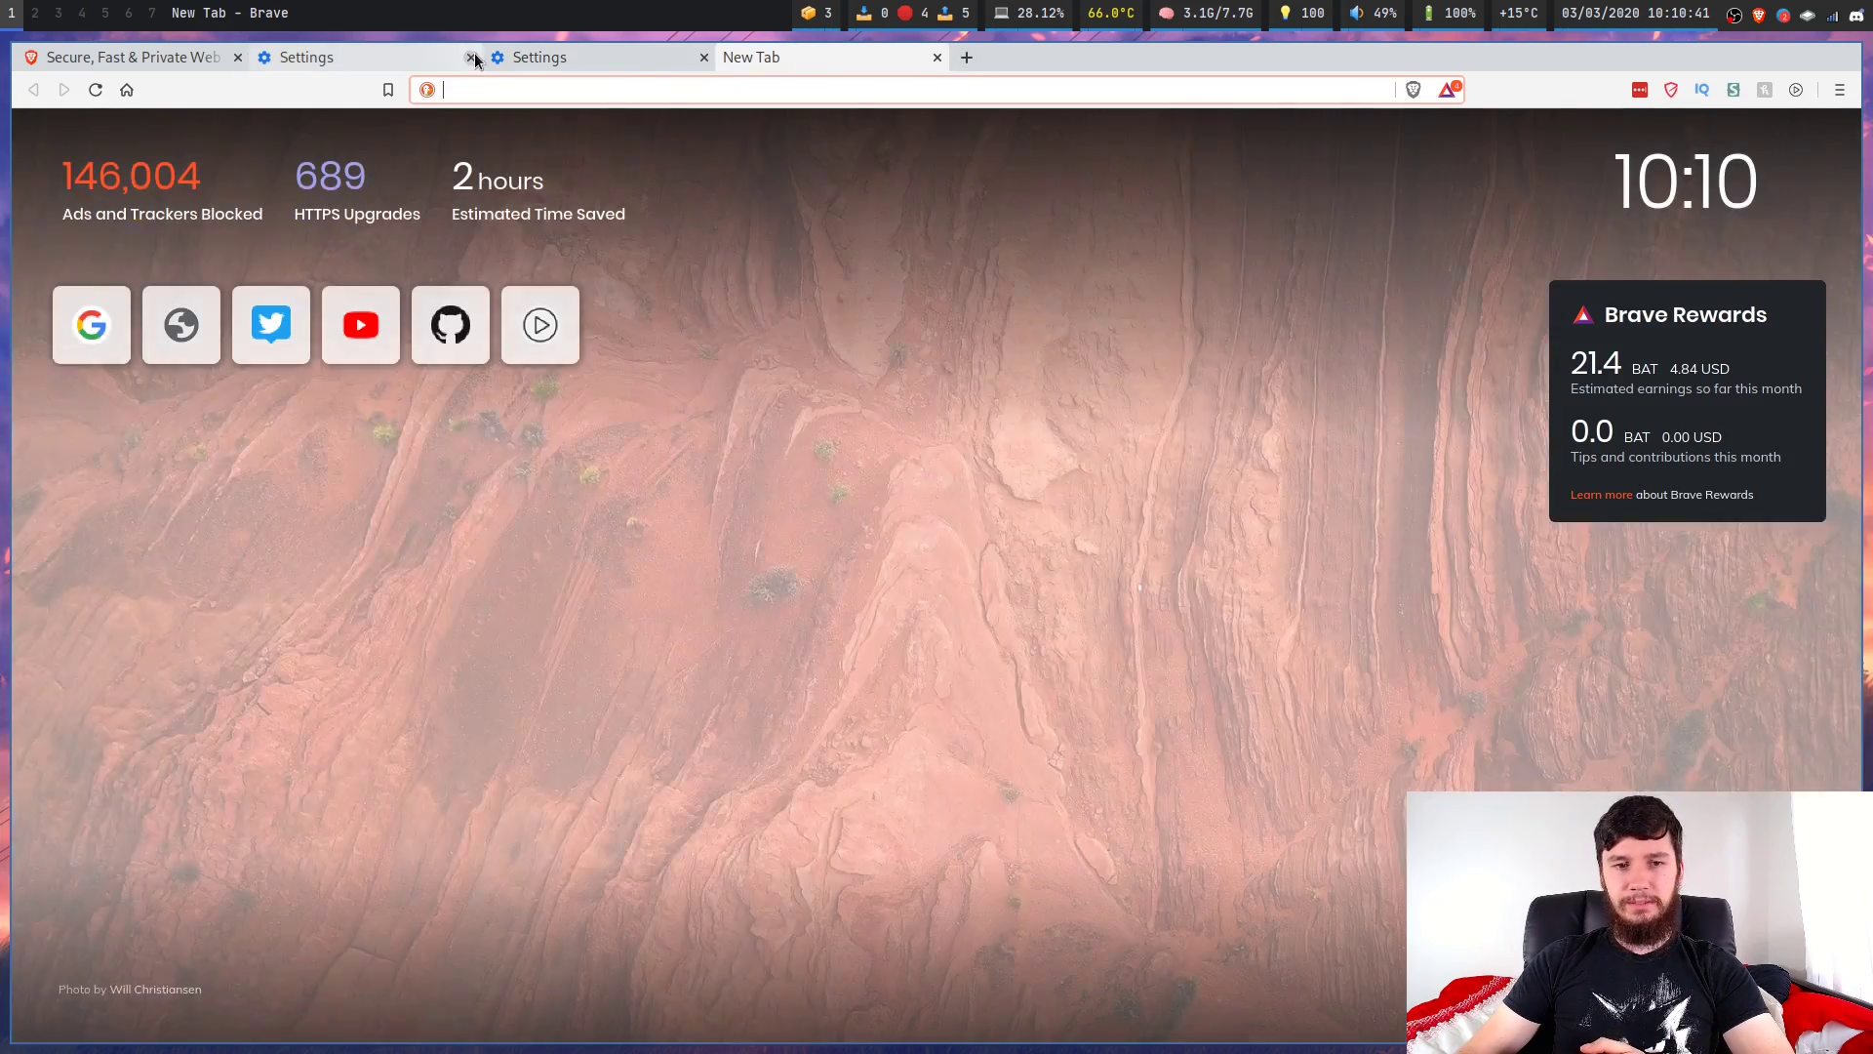
Step: Close the duplicate Settings tab and the new tab, then set Brave colours back to Dark
left_click(471, 57)
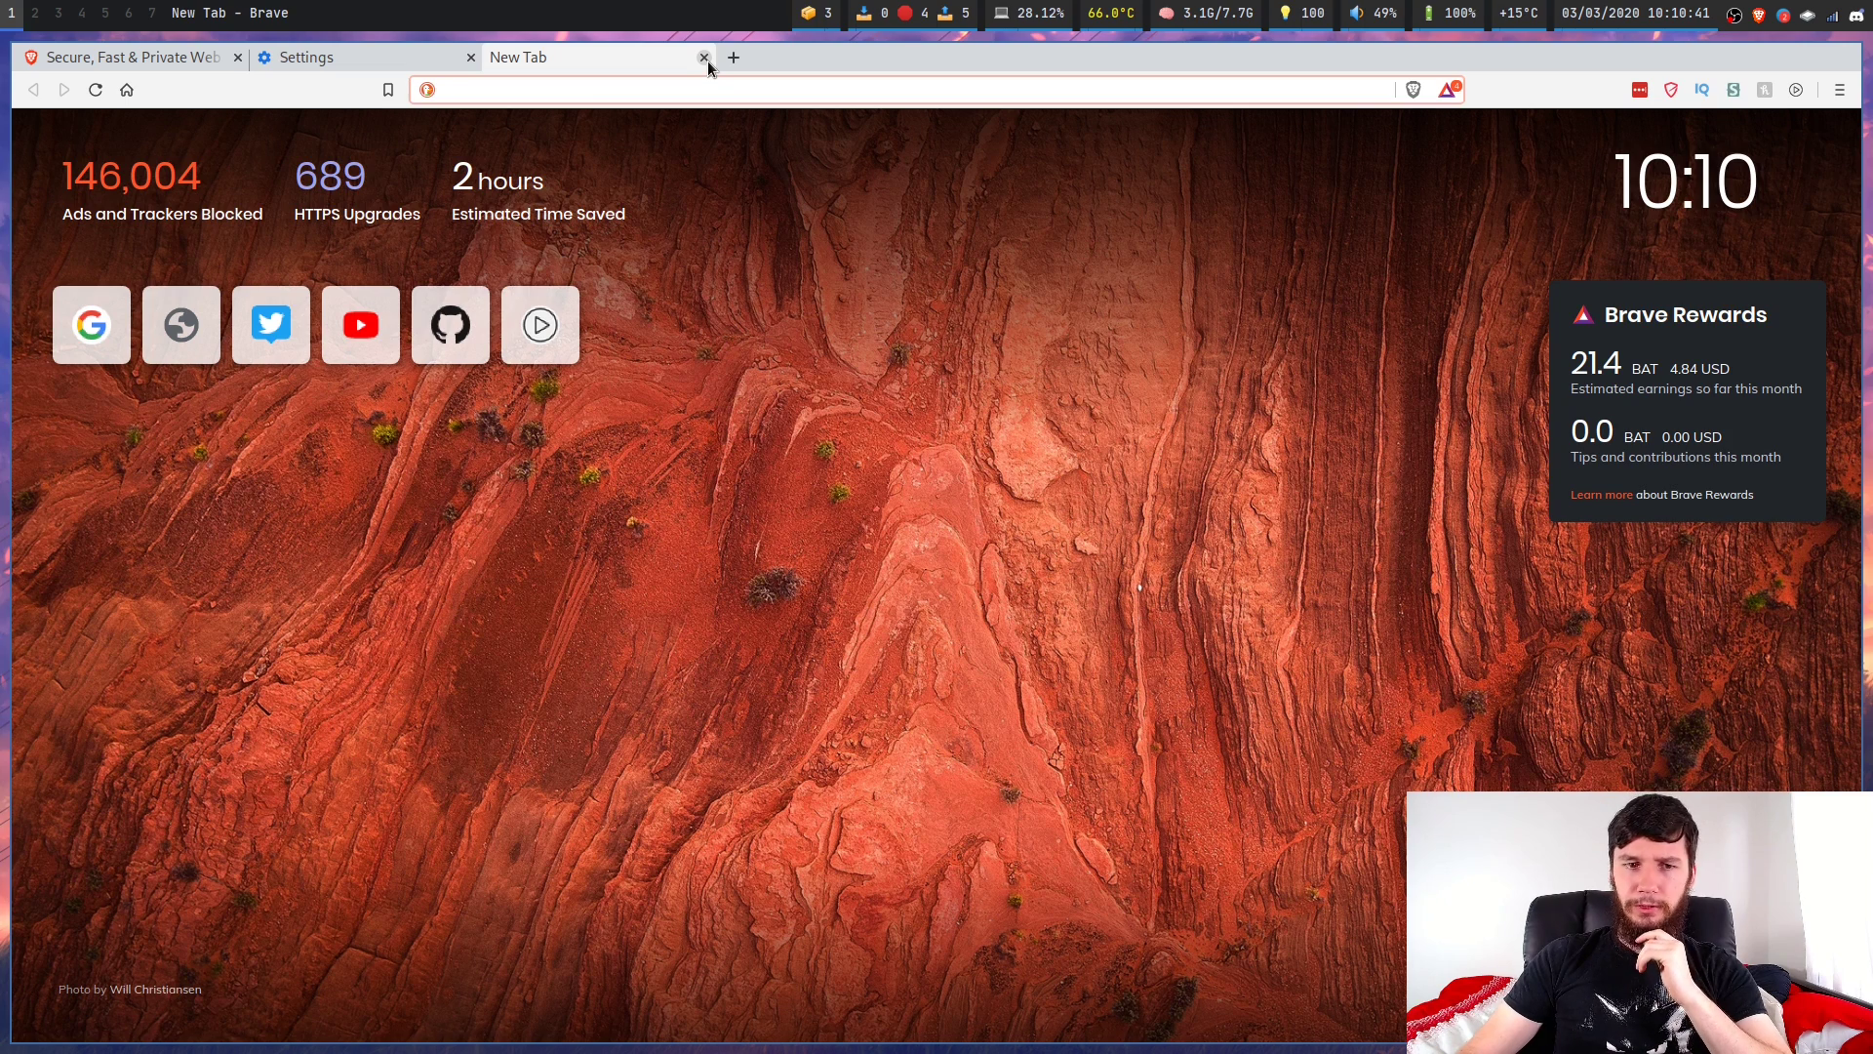
left_click(704, 59)
left_click(1385, 339)
left_click(1480, 362)
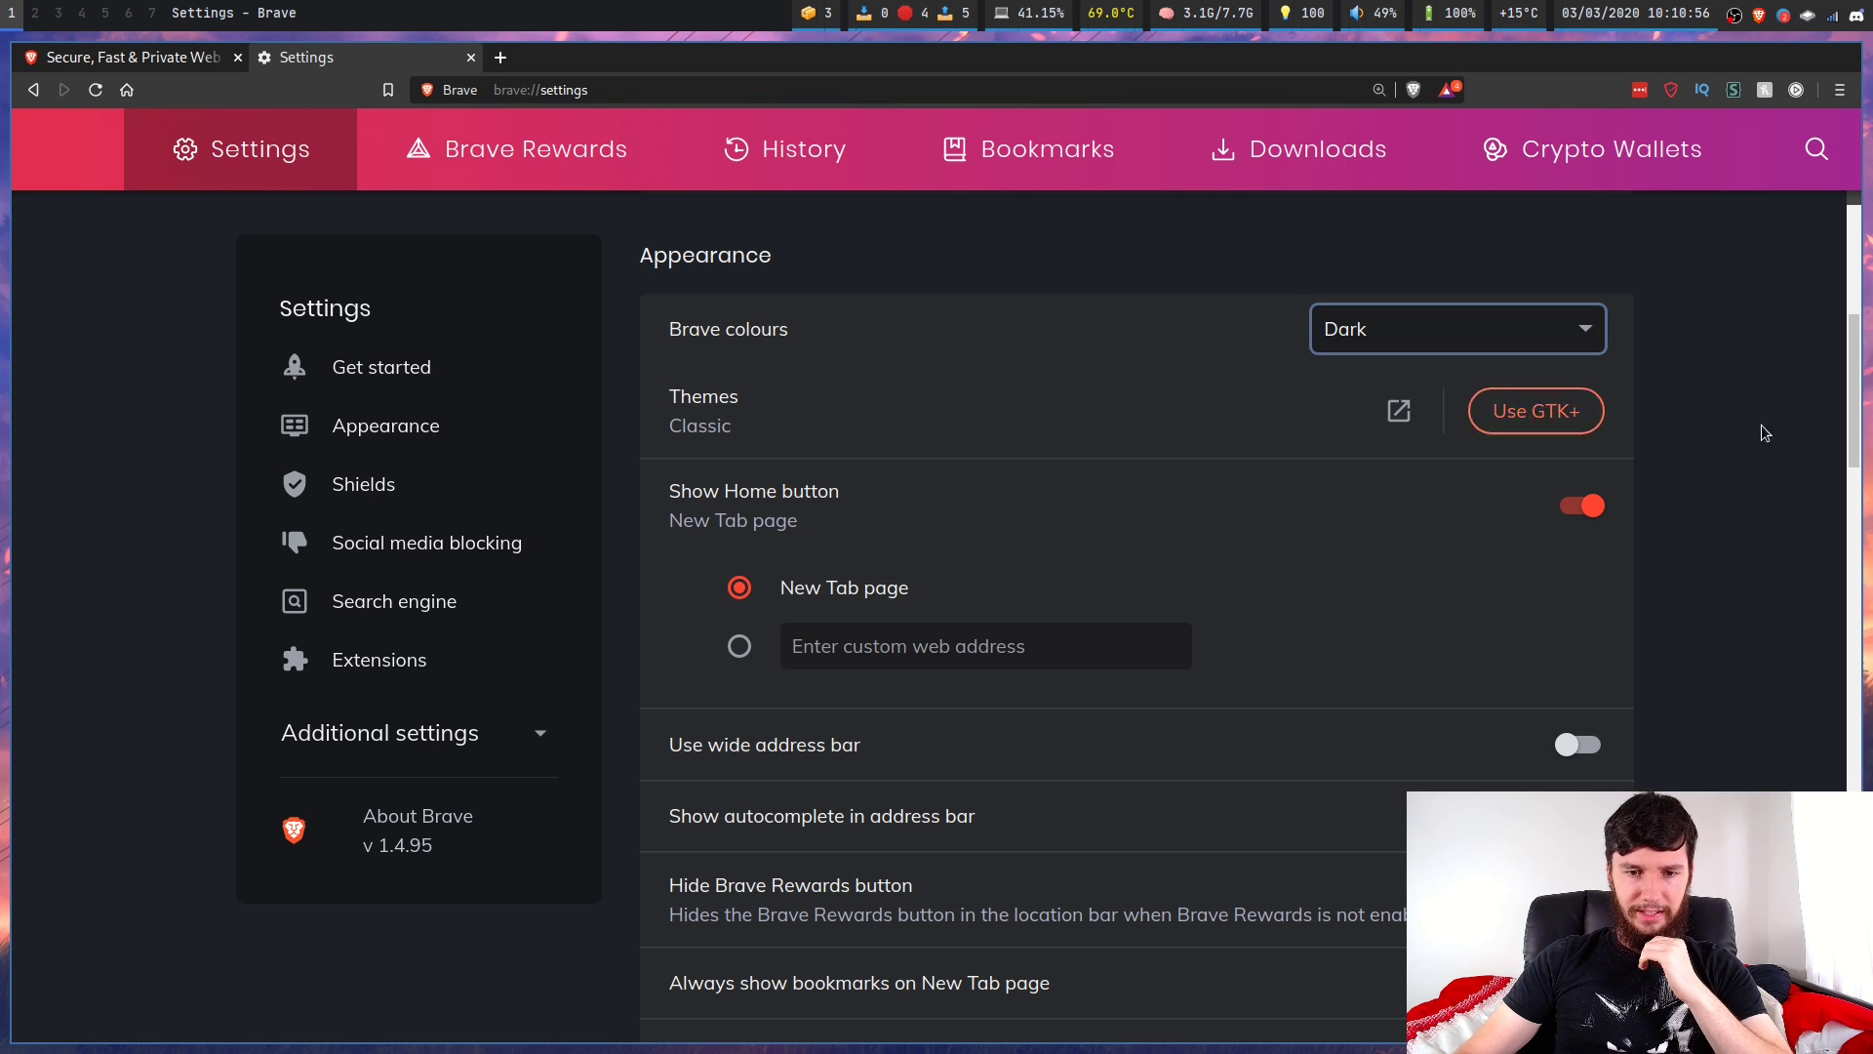
scroll(1792, 492, "down", 1)
scroll(1788, 484, "down", 6)
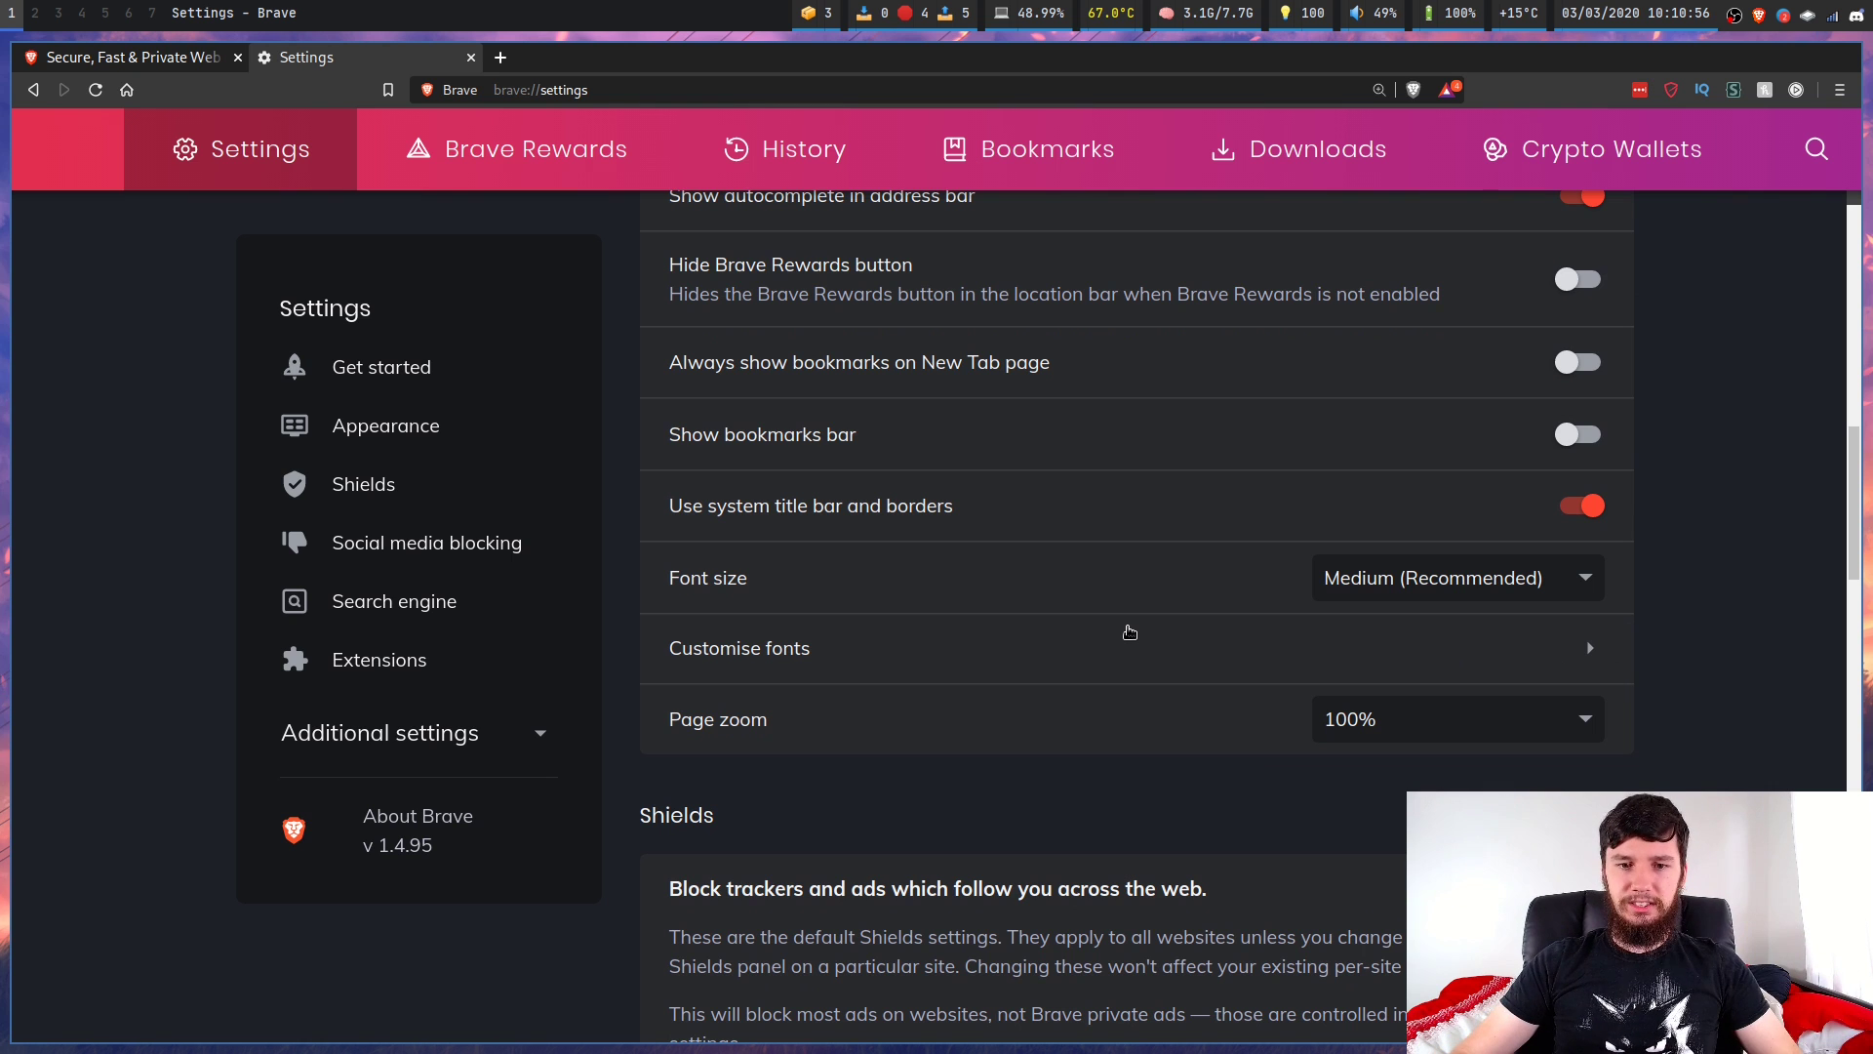
left_click(1075, 644)
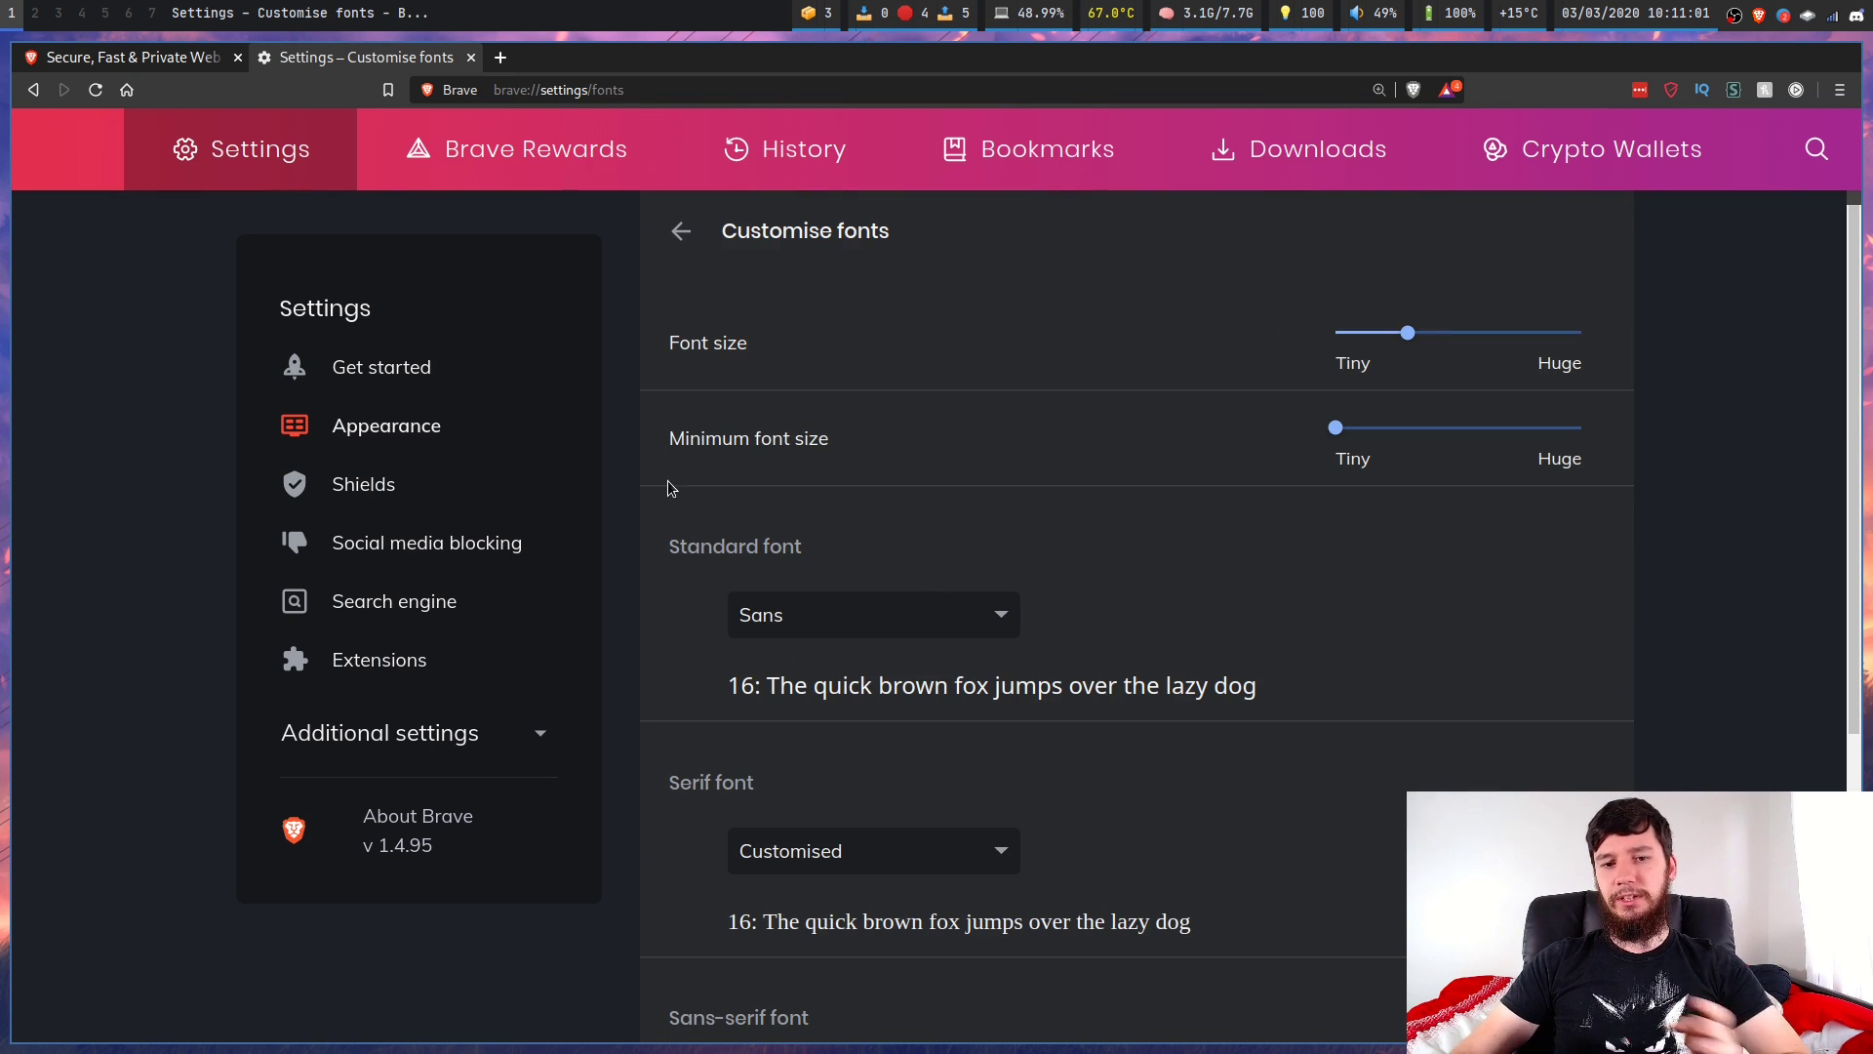
scroll(1231, 412, "down", 2)
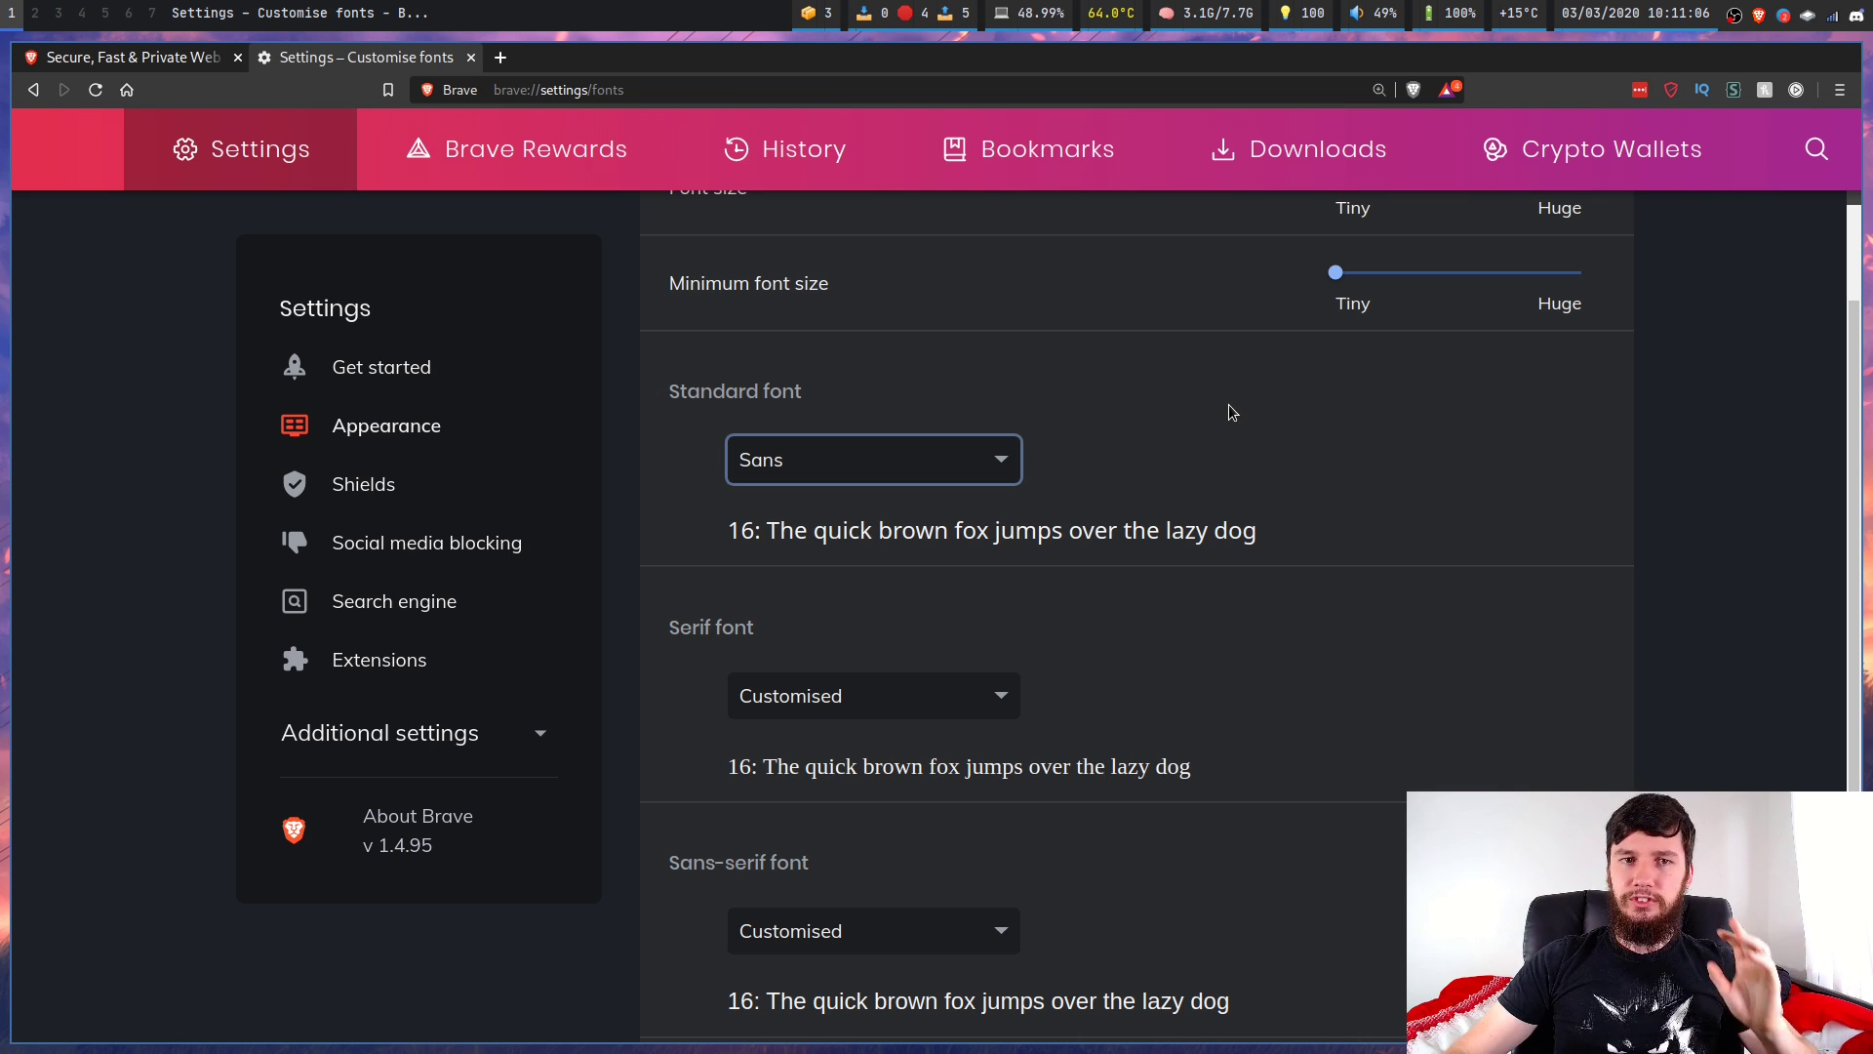
left_click(1013, 463)
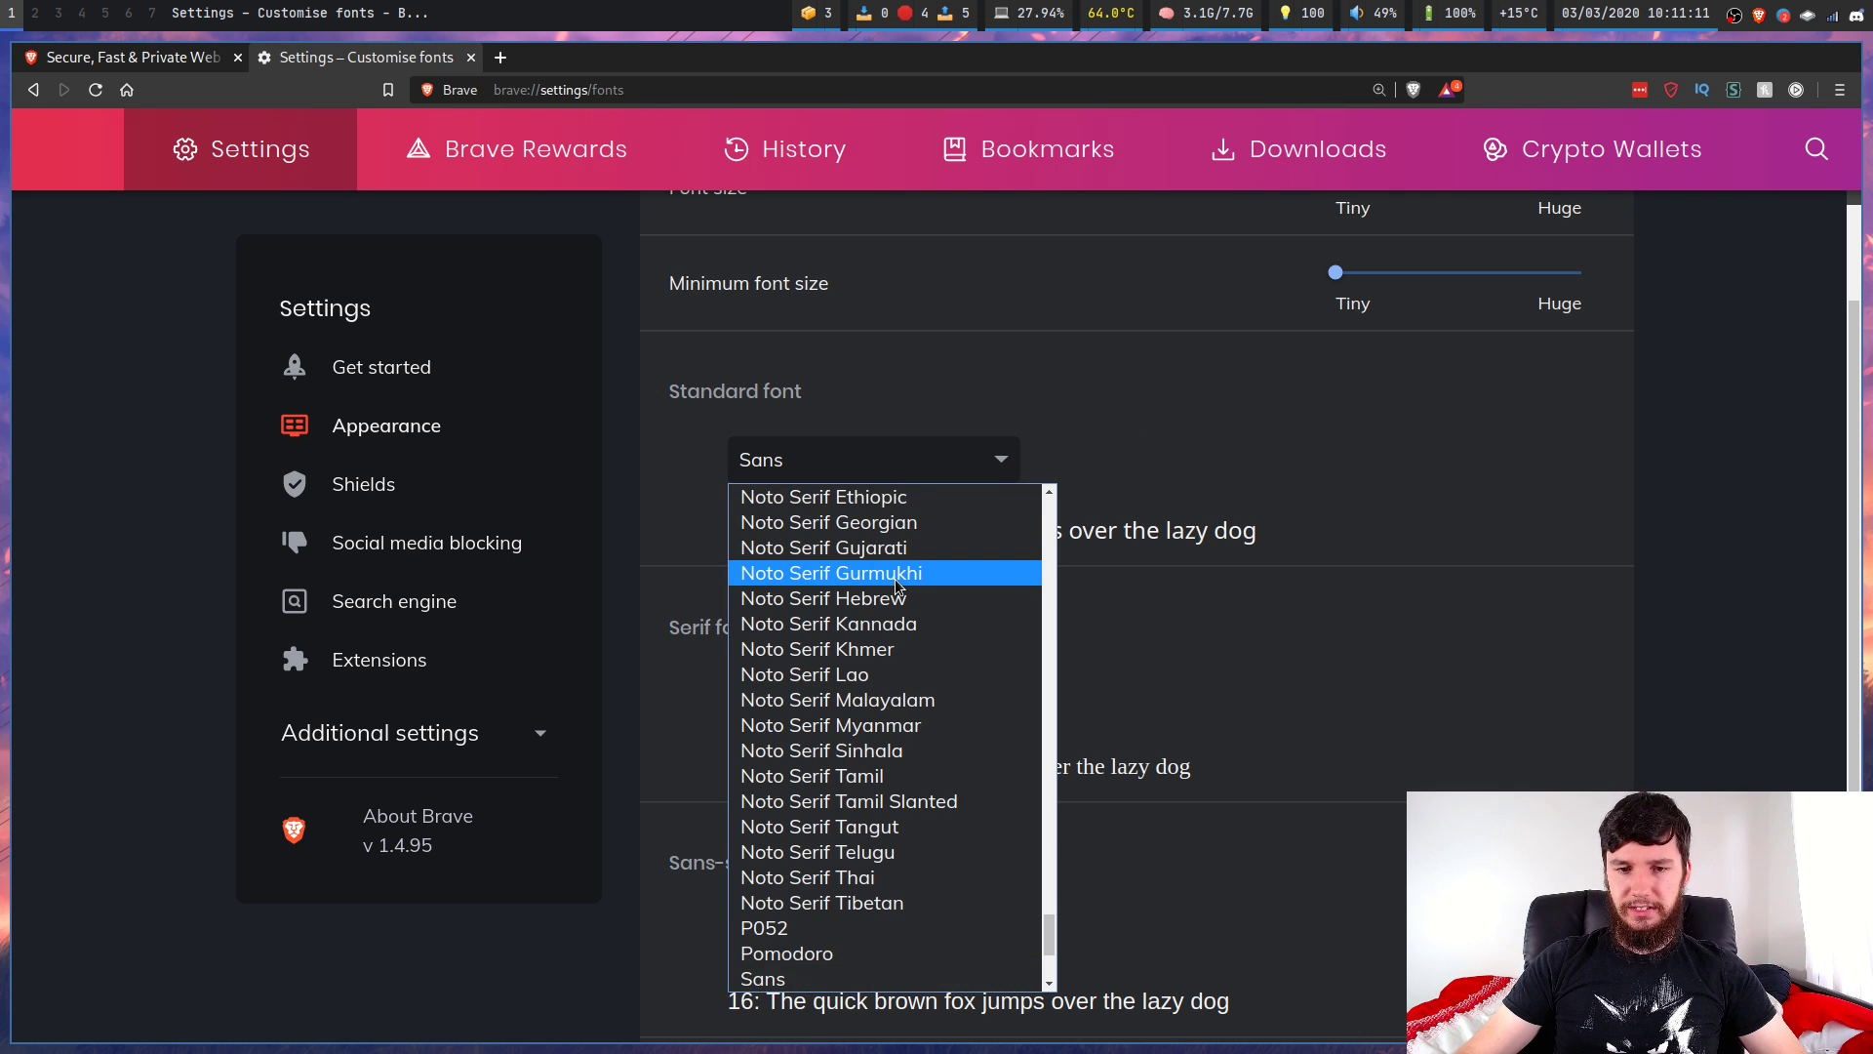
scroll(1005, 642, "up", 1)
scroll(959, 888, "down", 3)
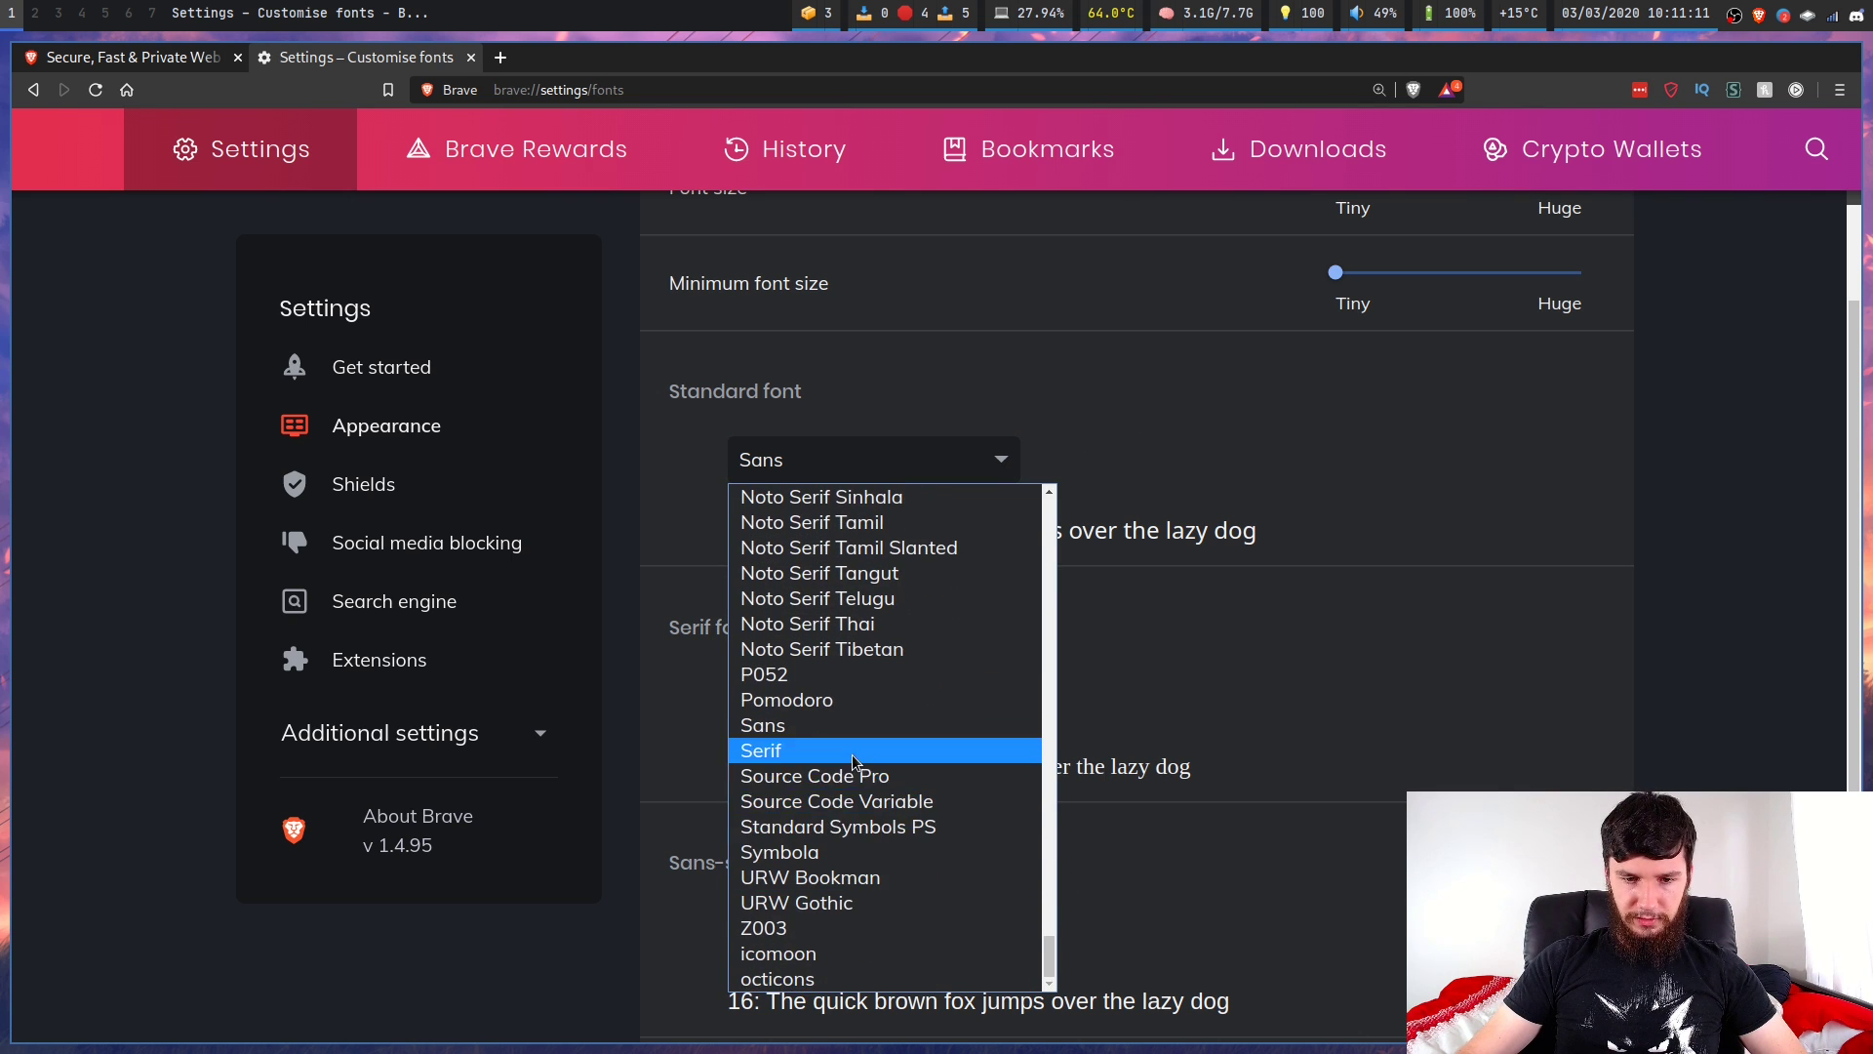
left_click(874, 777)
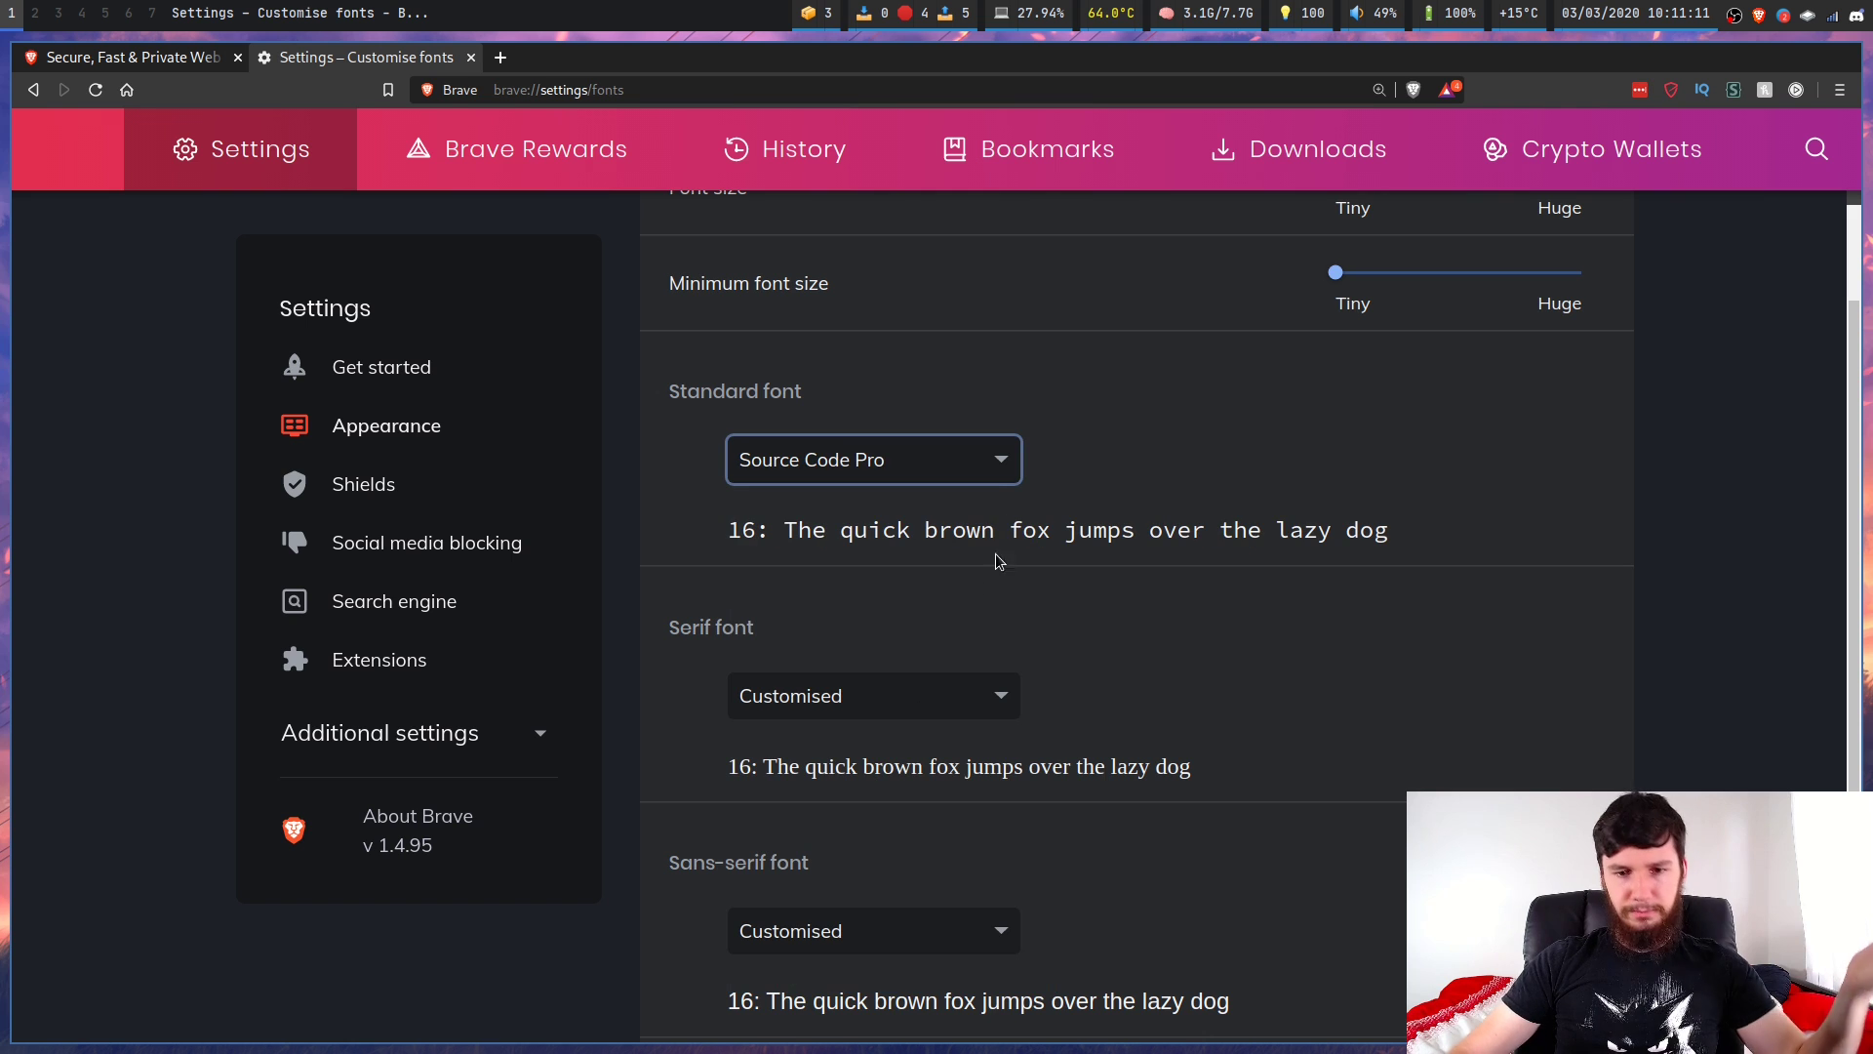
left_click(985, 462)
scroll(975, 634, "up", 1)
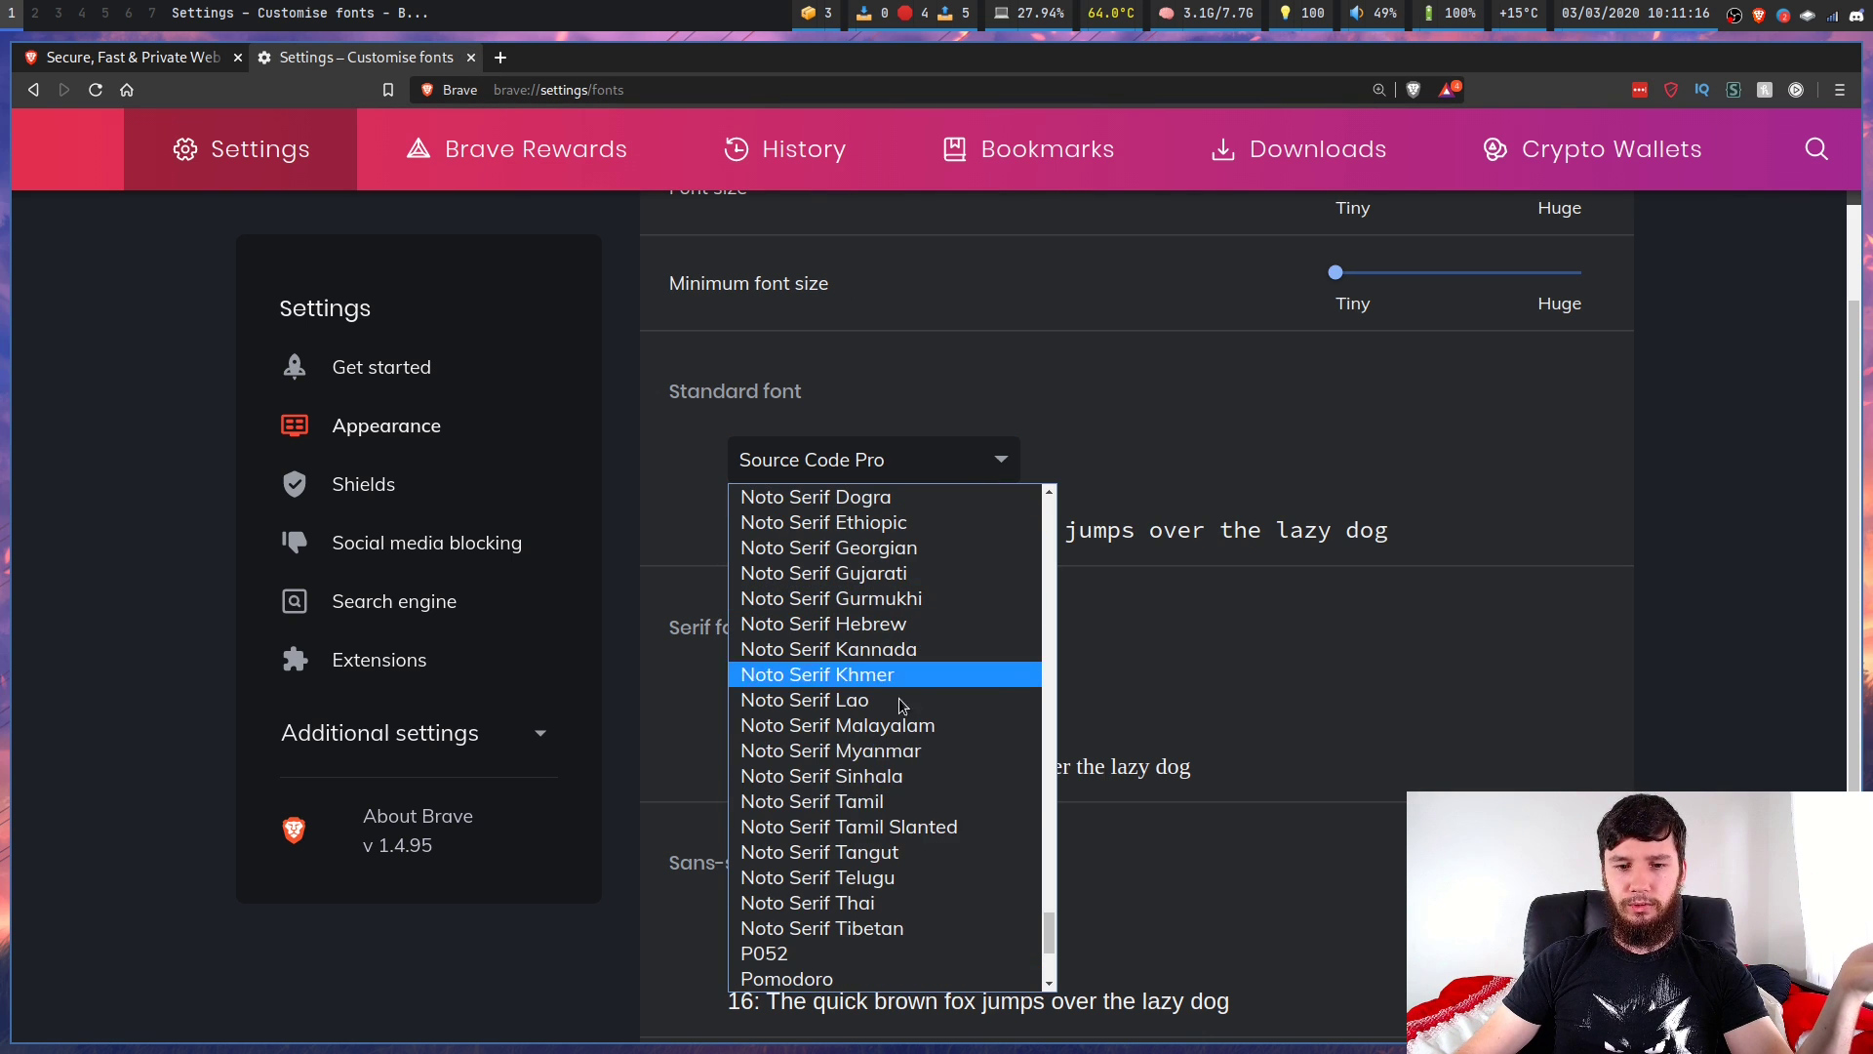
scroll(905, 827, "down", 1)
left_click(827, 902)
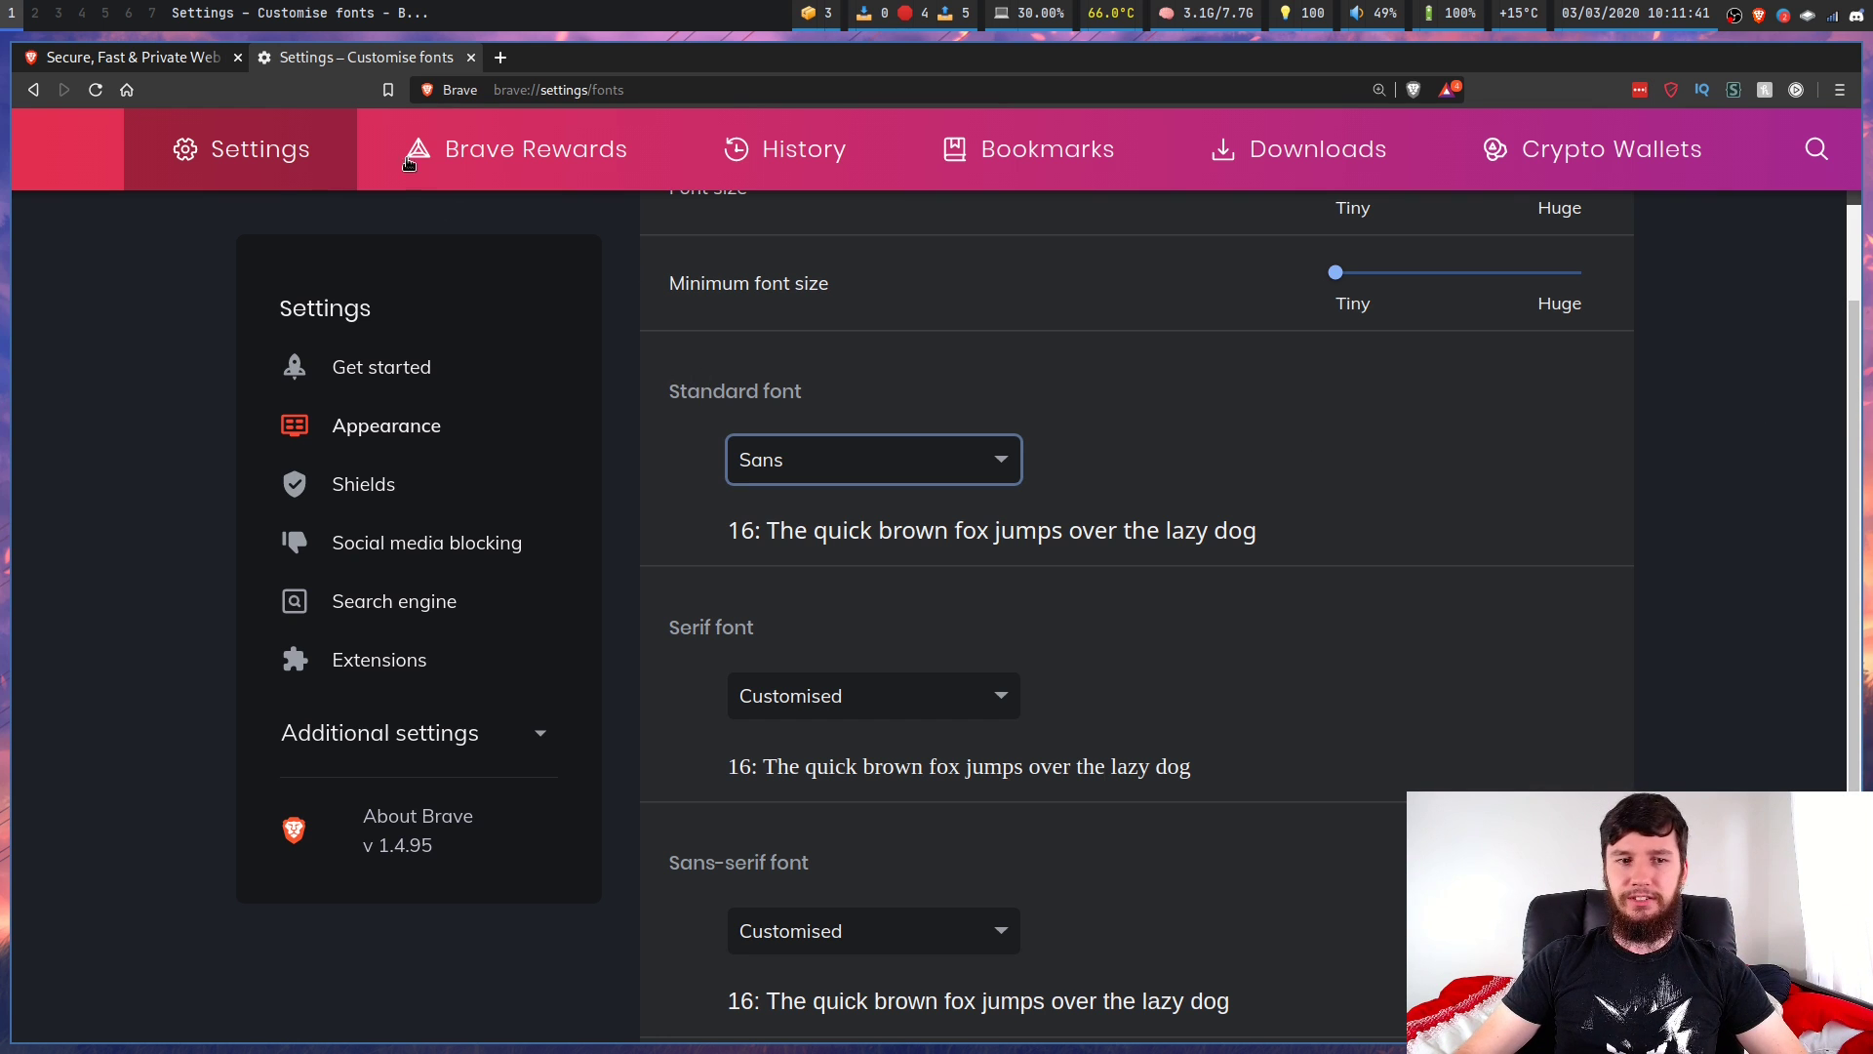
key("alt+Left")
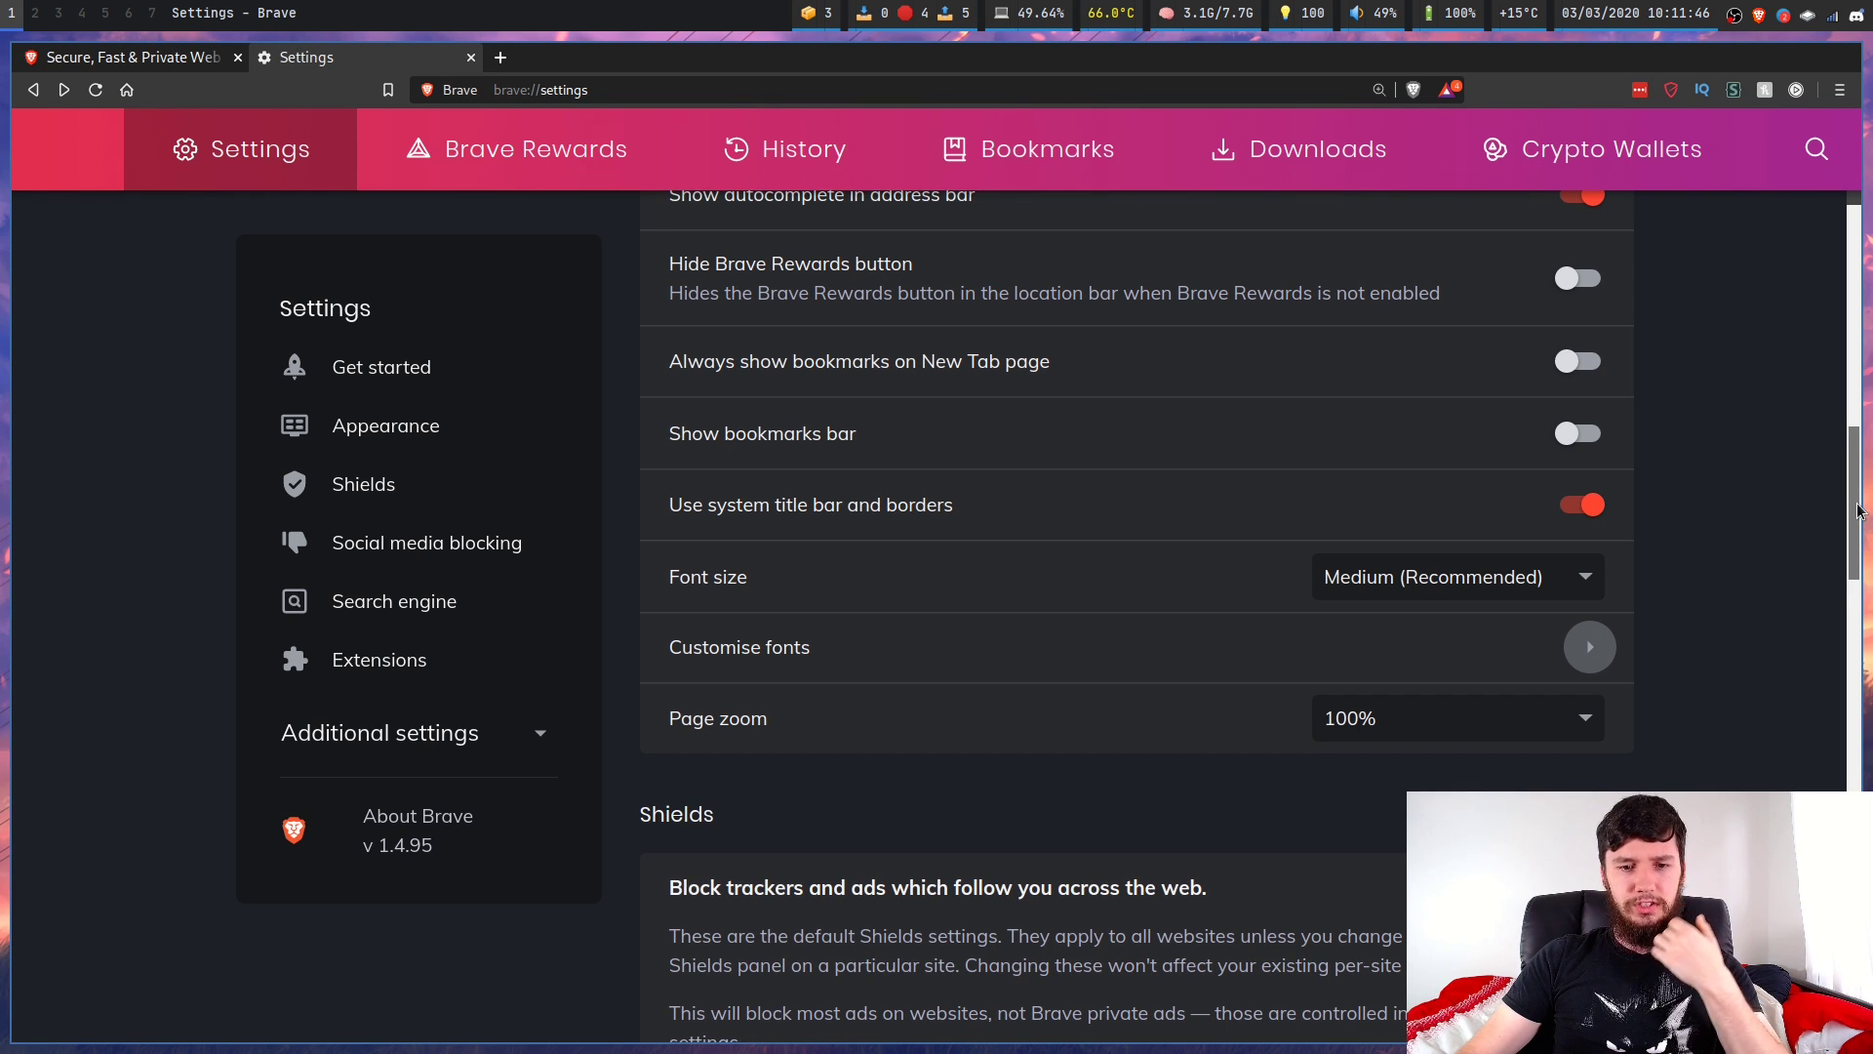
scroll(1049, 830, "down", 5)
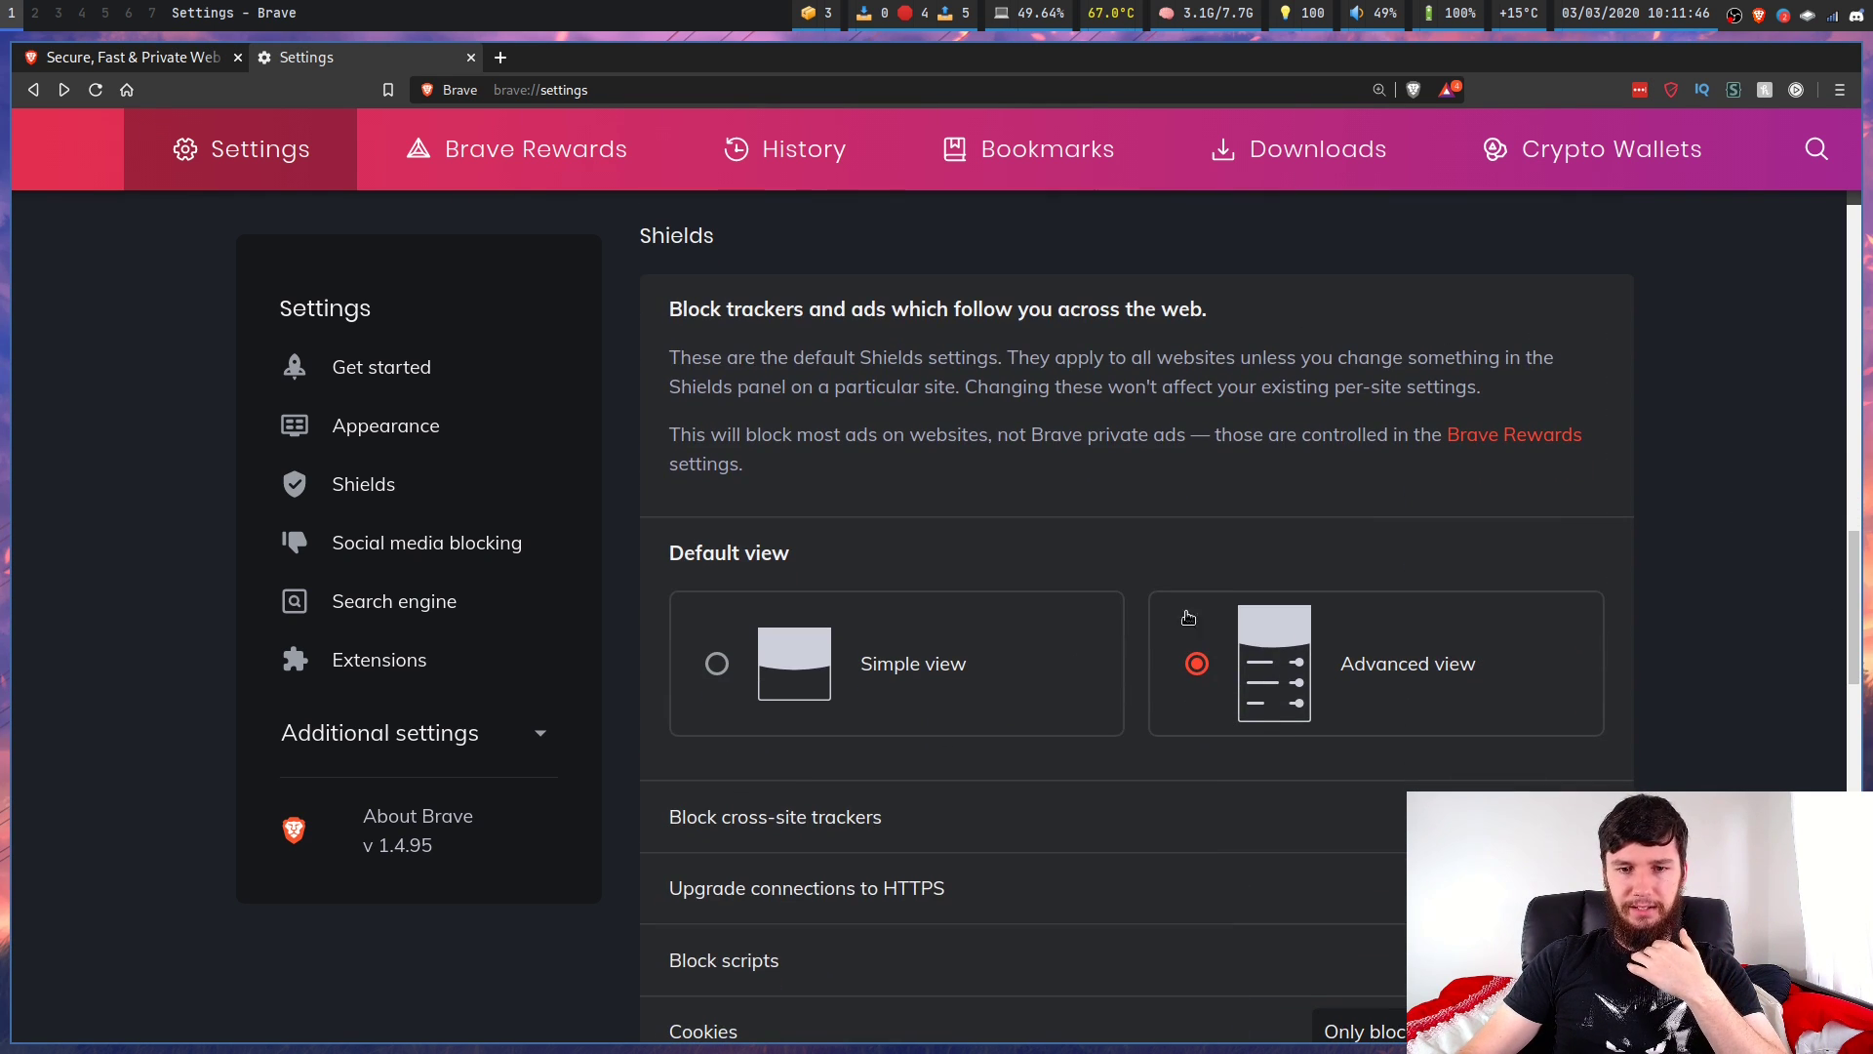
left_click(112, 59)
left_click(1413, 89)
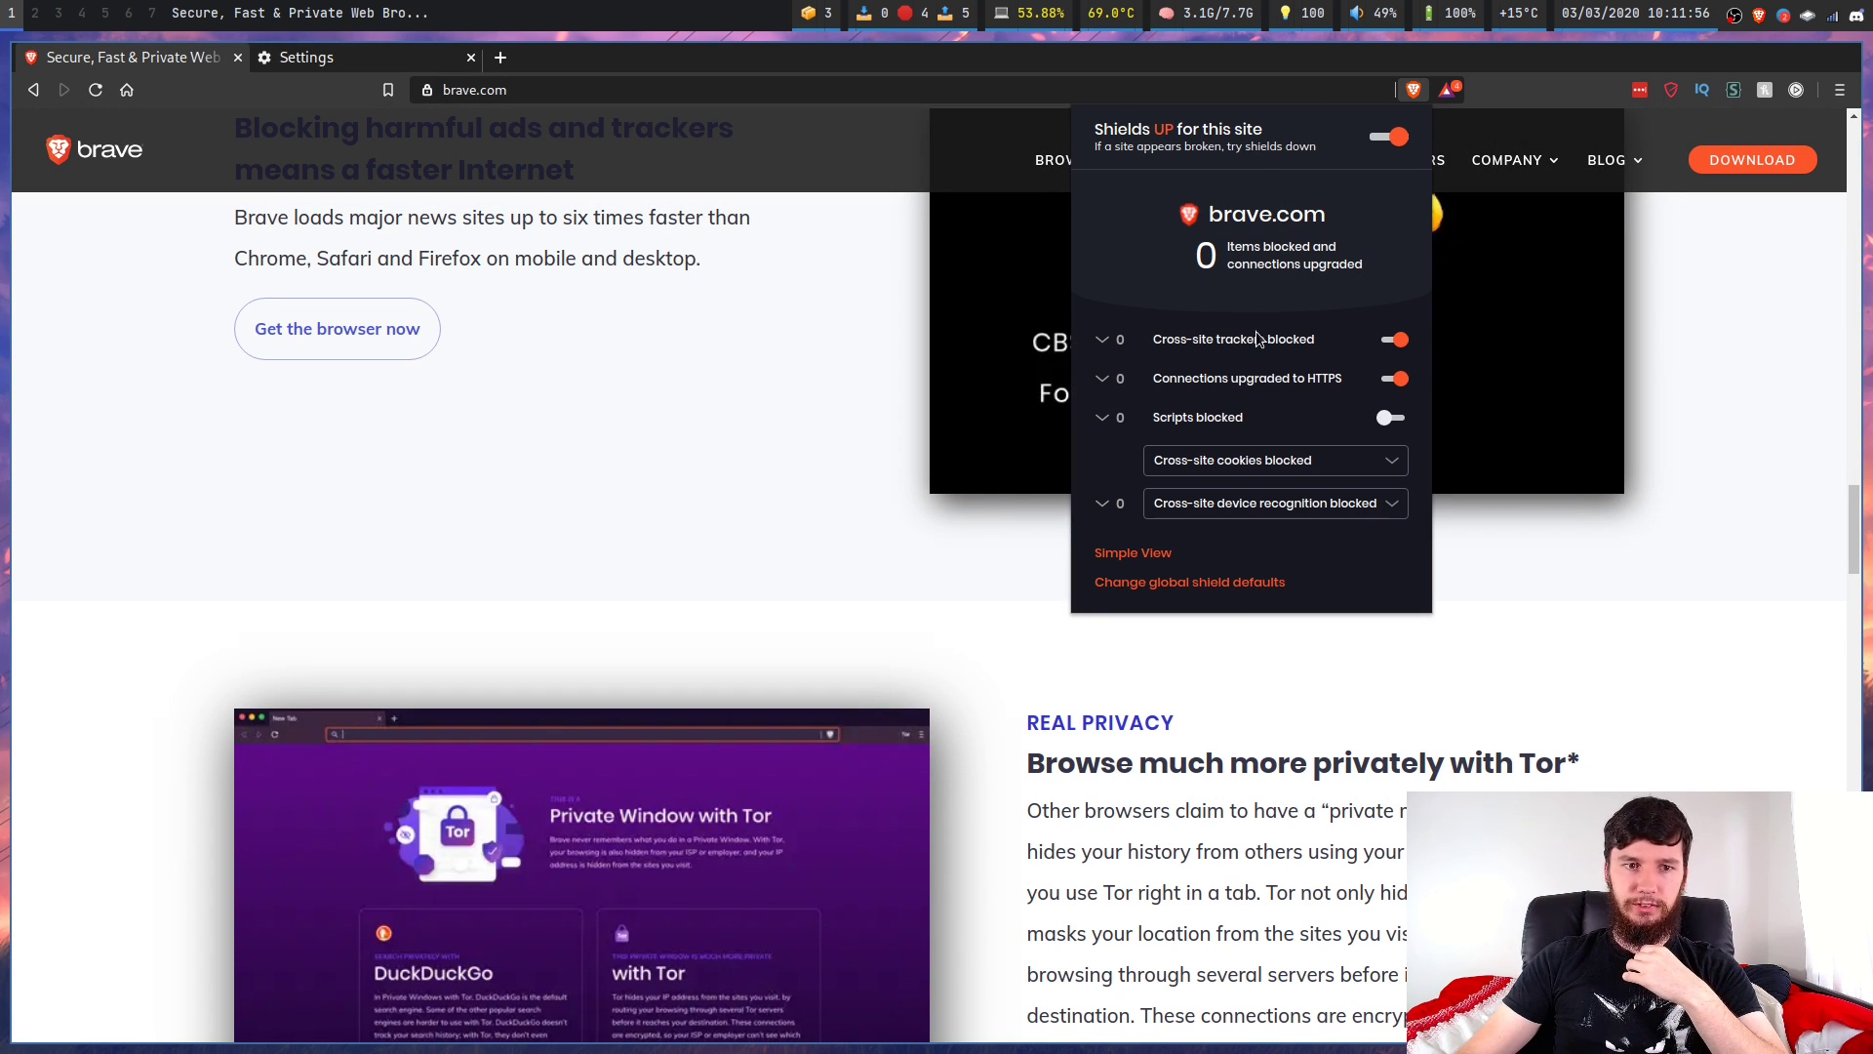
left_click(408, 65)
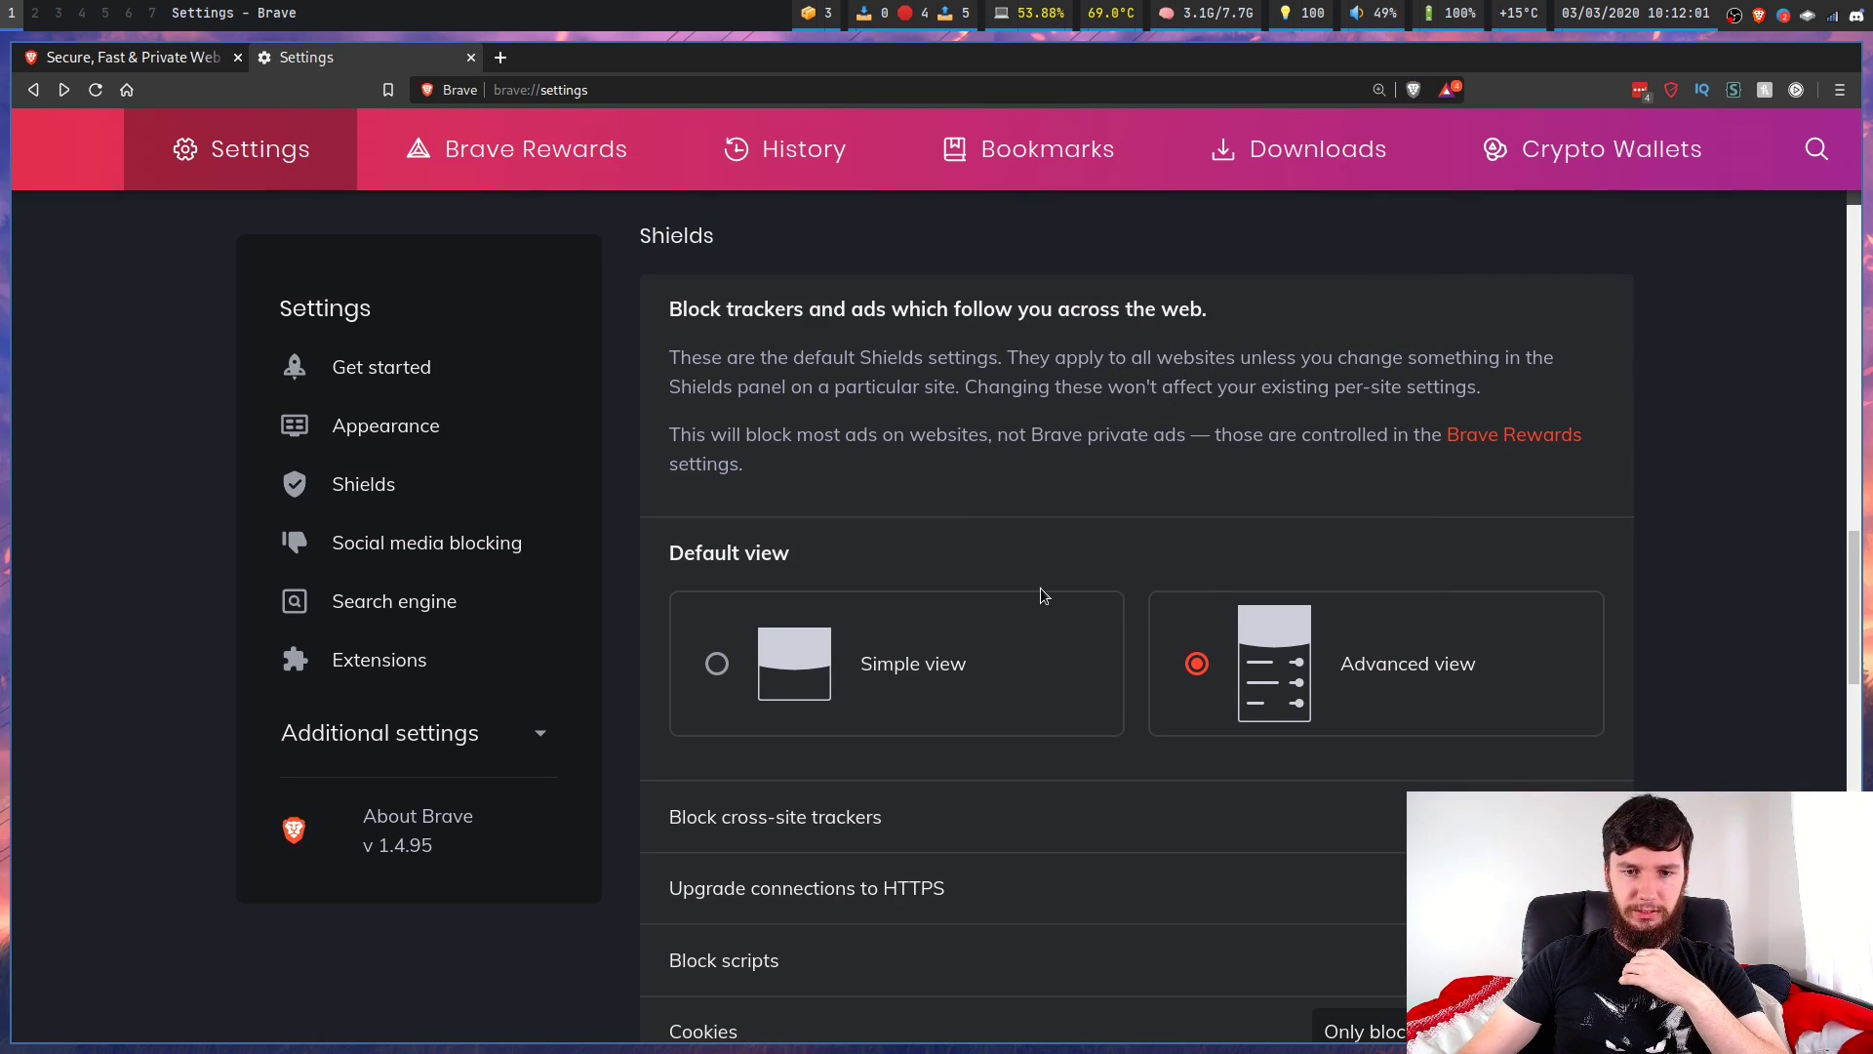
left_click(717, 664)
left_click(137, 58)
left_click(1415, 90)
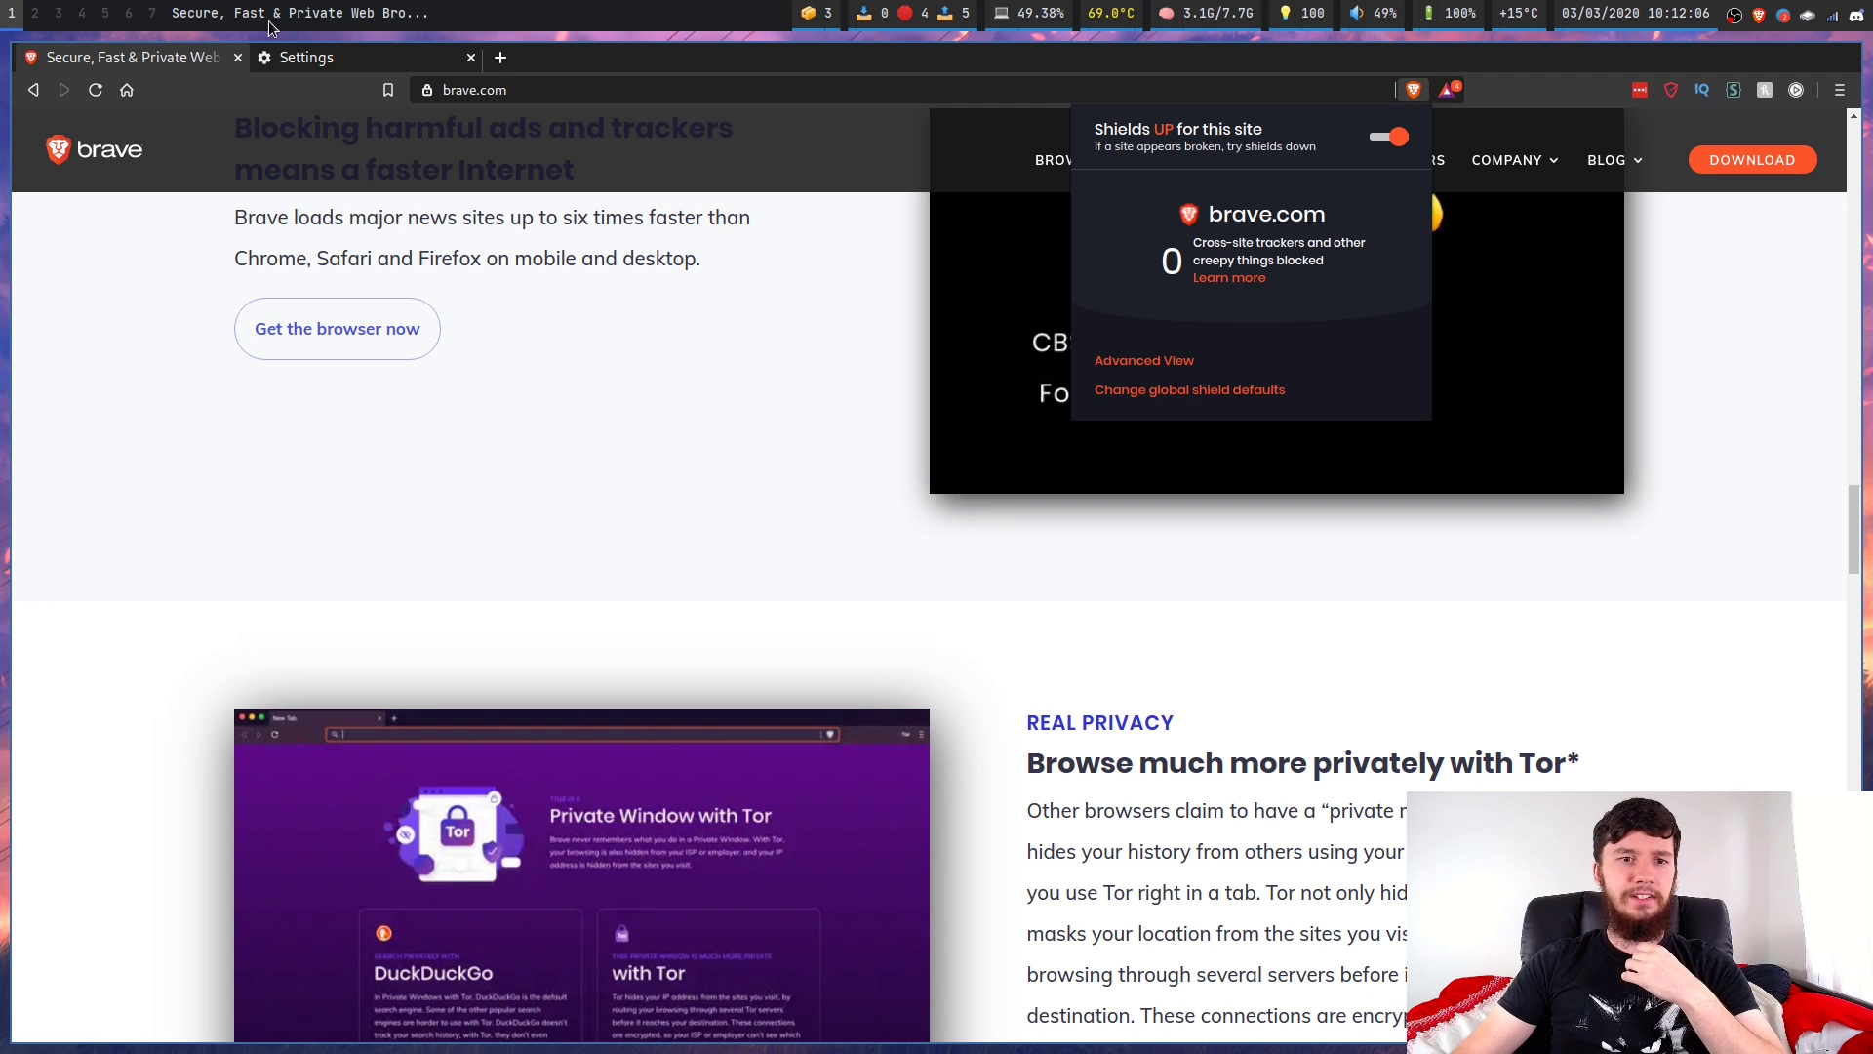
left_click(310, 60)
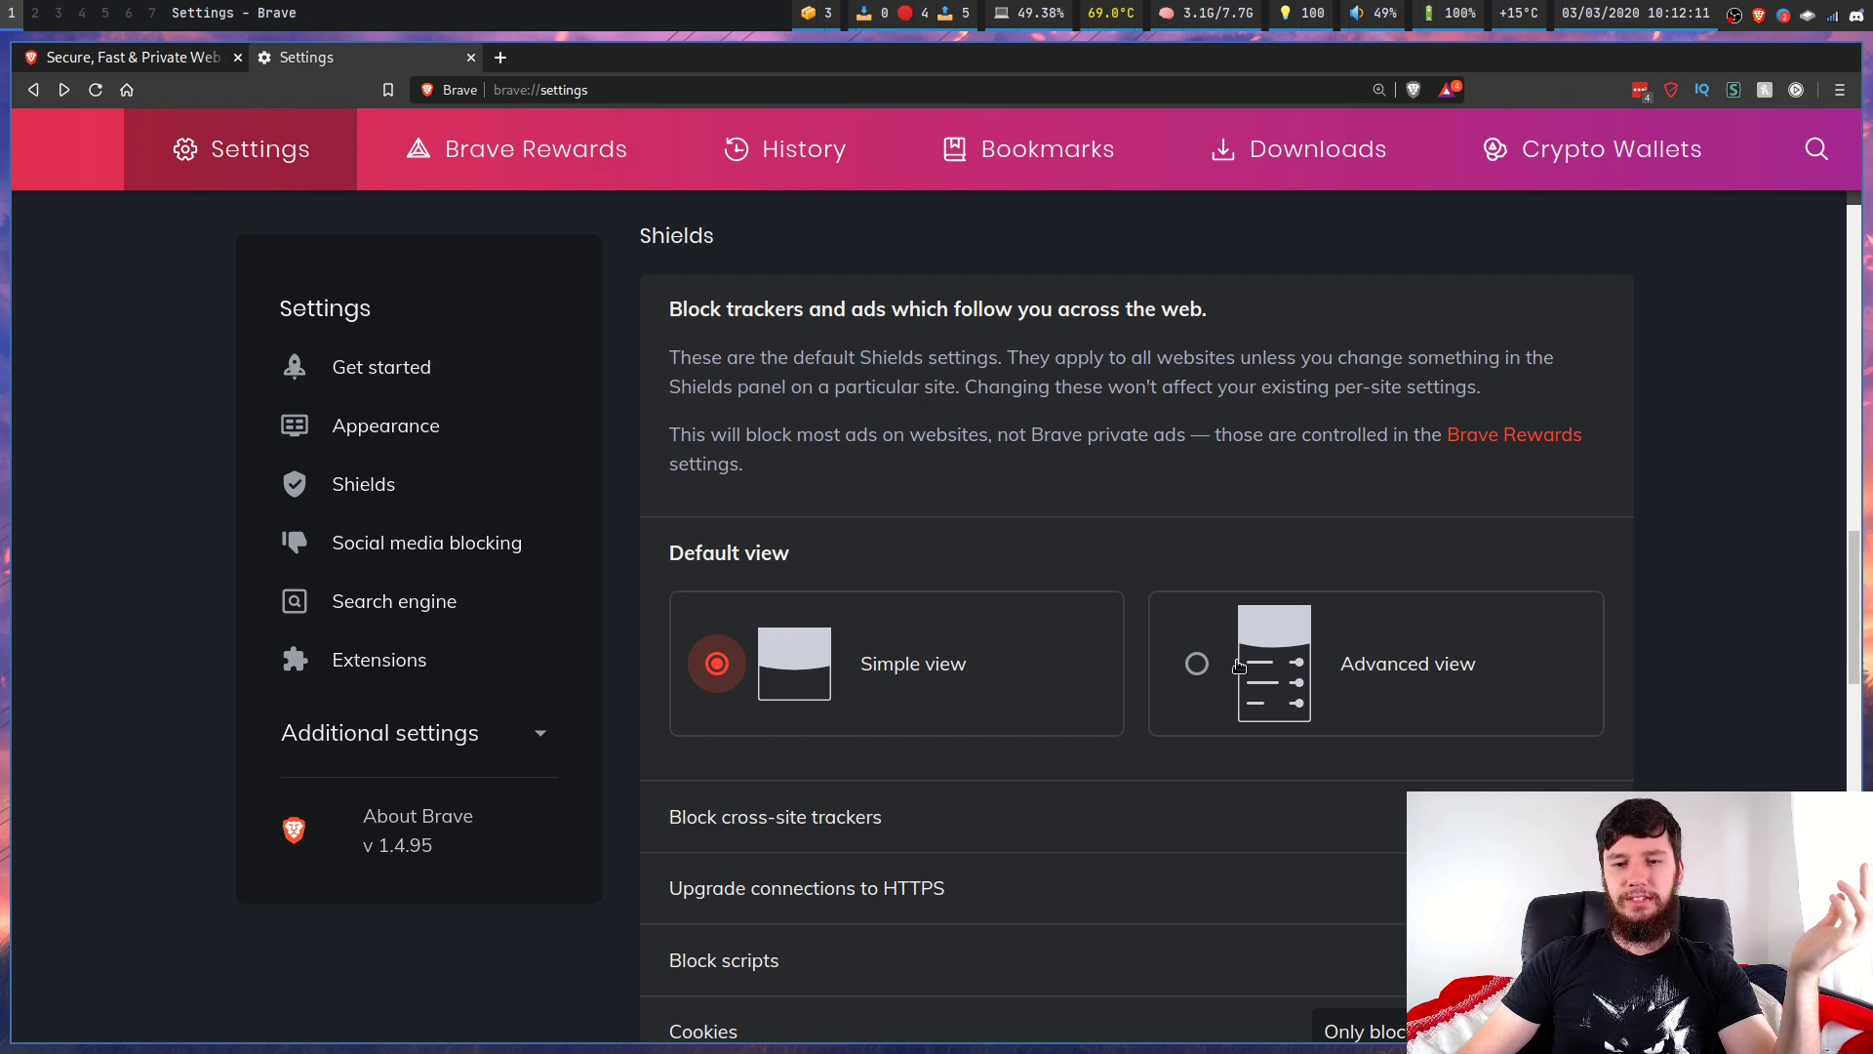
left_click(1197, 663)
left_click(127, 58)
left_click(1410, 93)
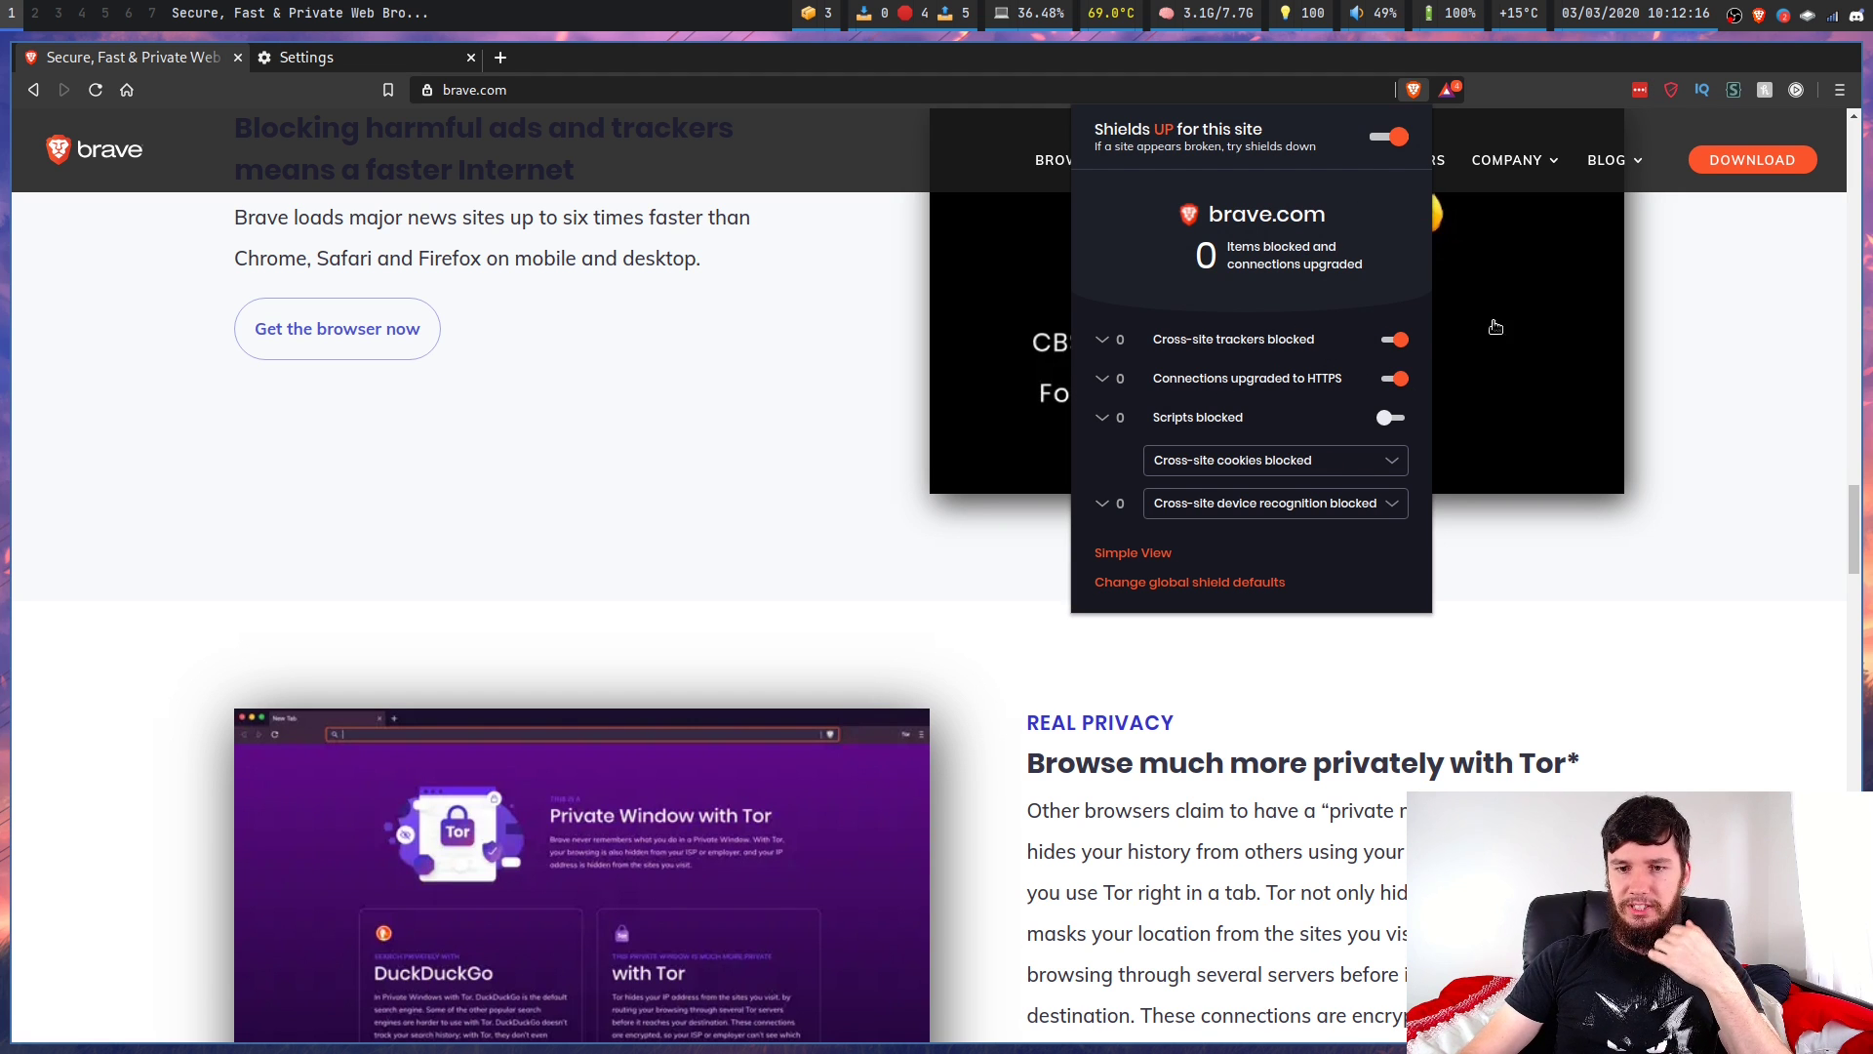
left_click(371, 61)
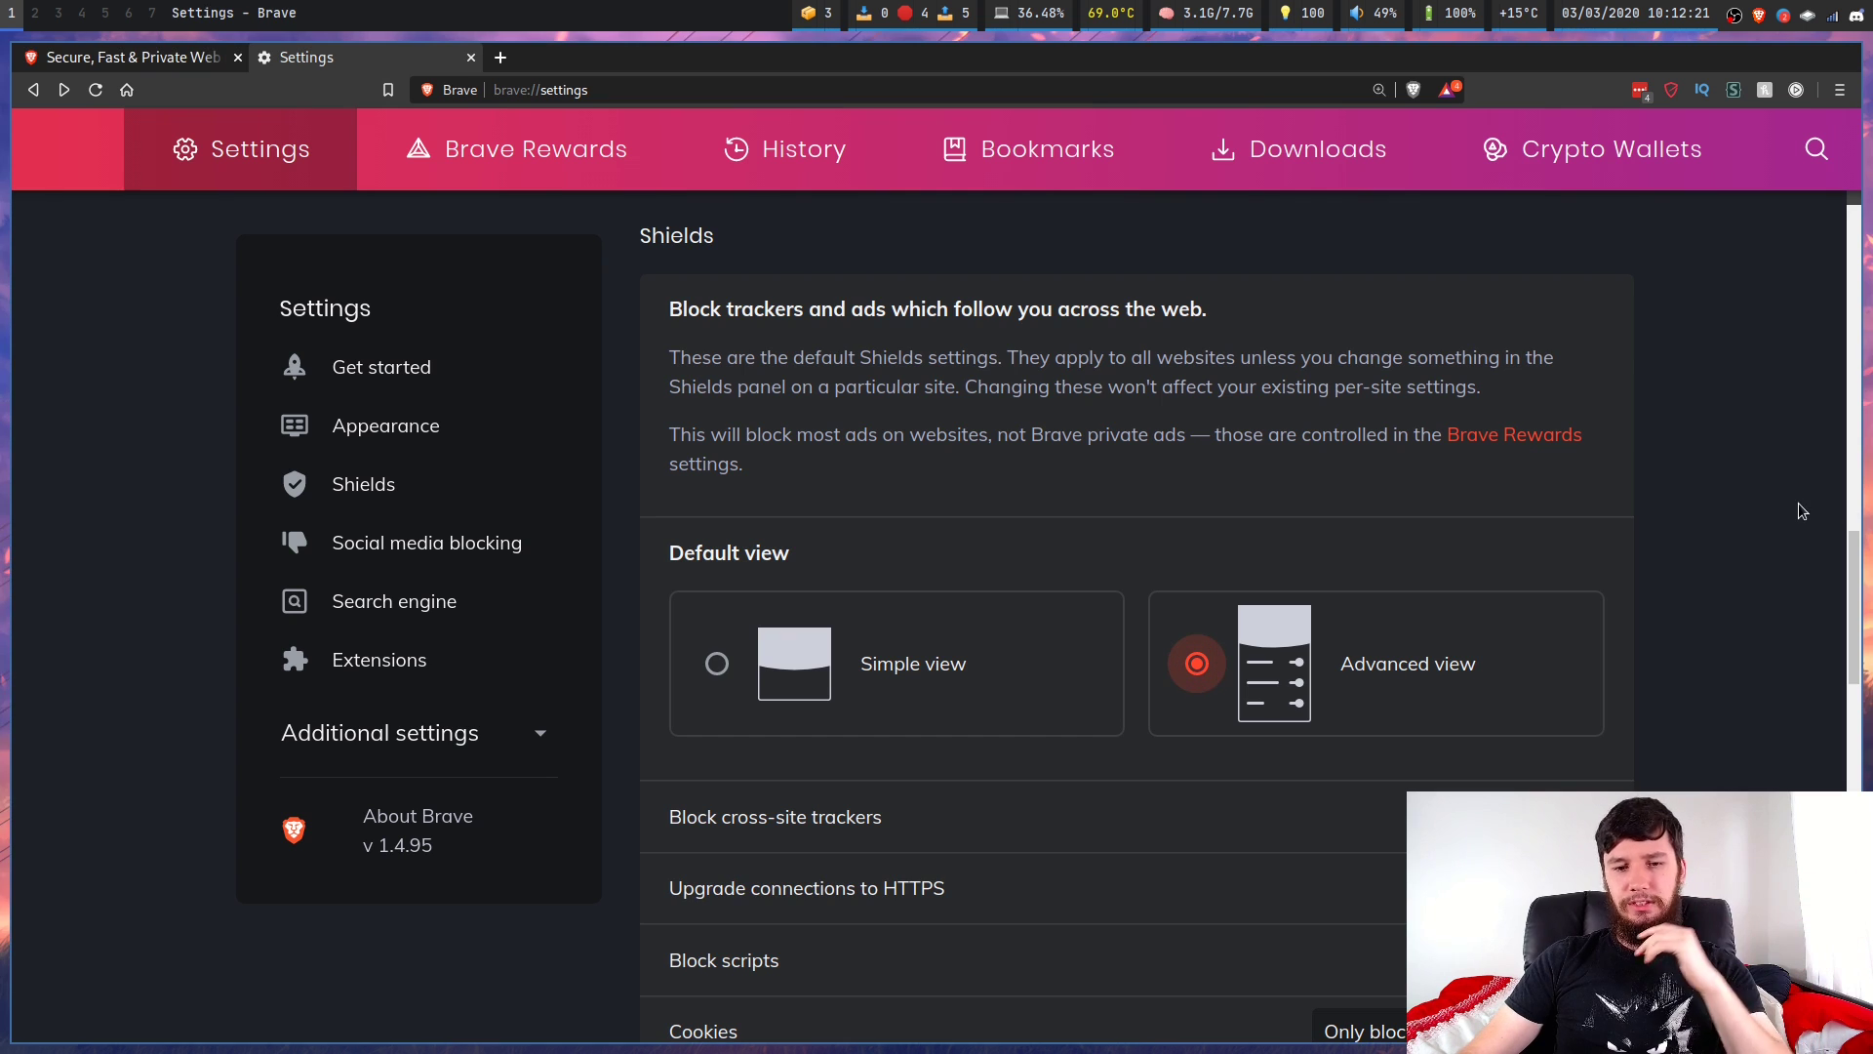
scroll(1795, 503, "down", 2)
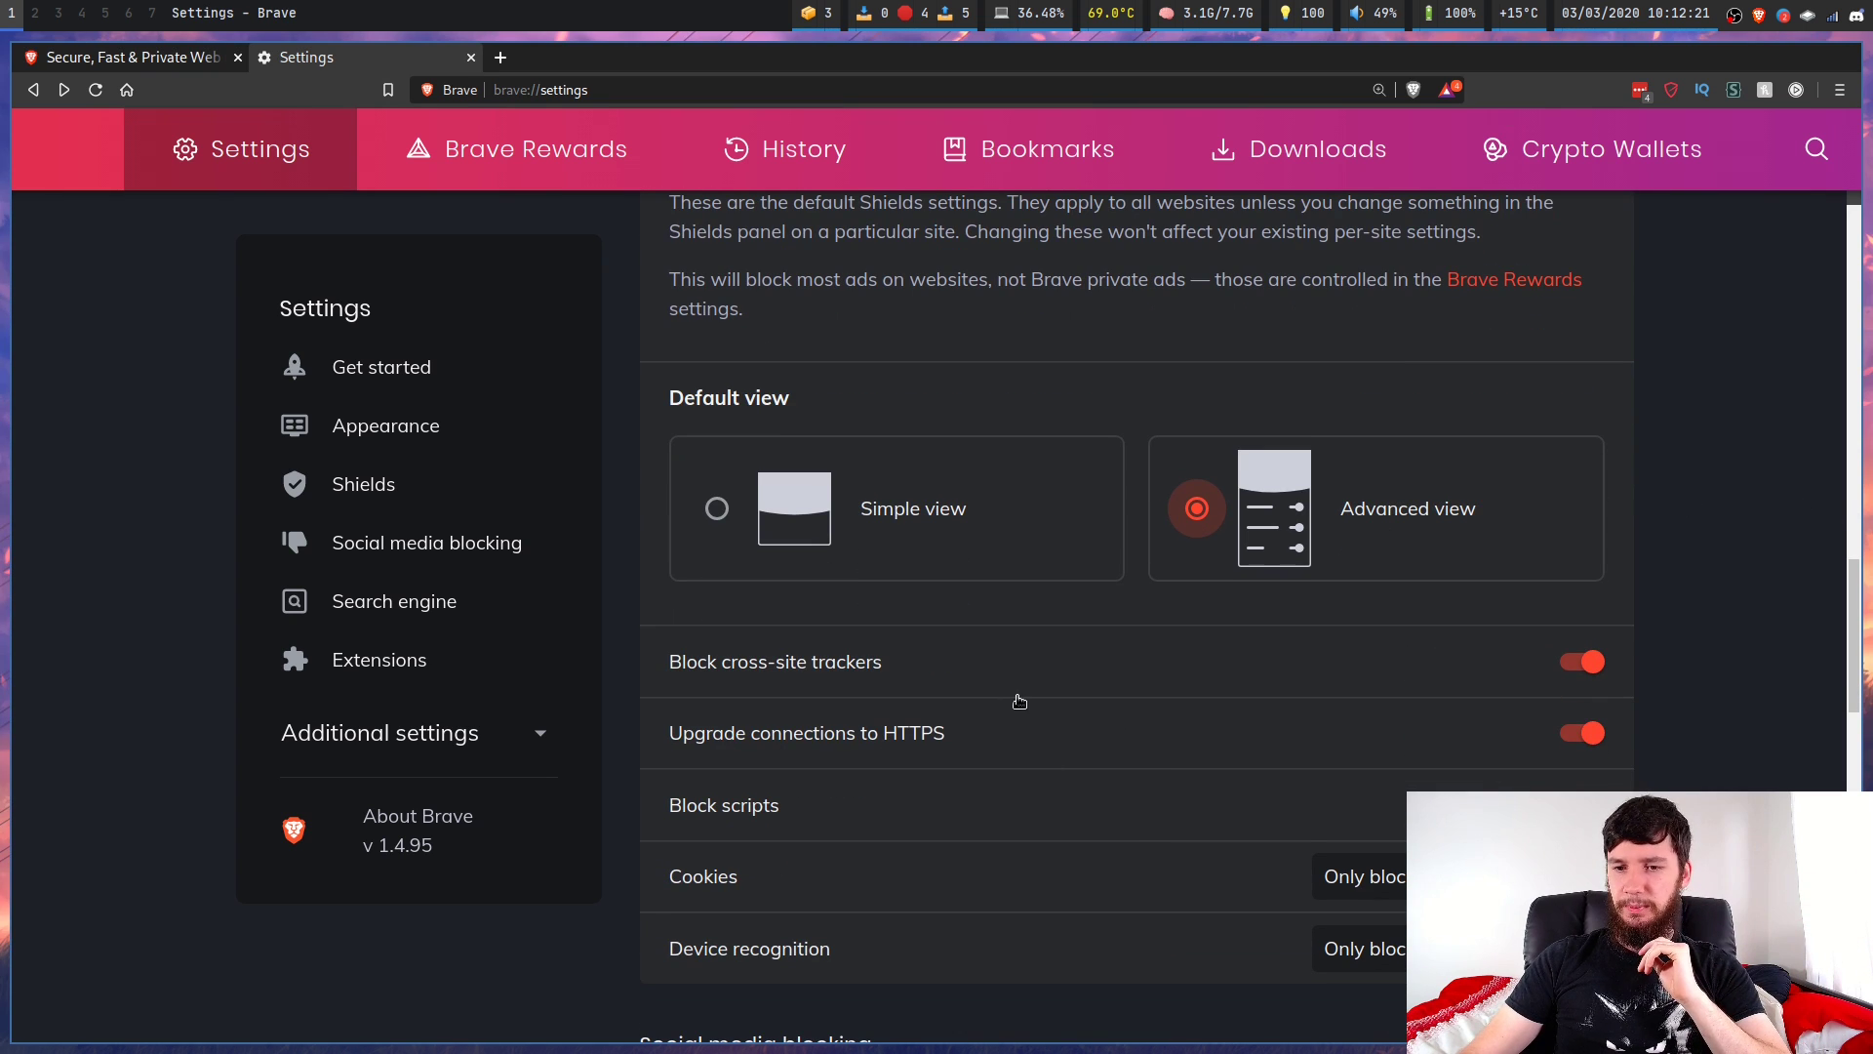
scroll(1784, 508, "down", 5)
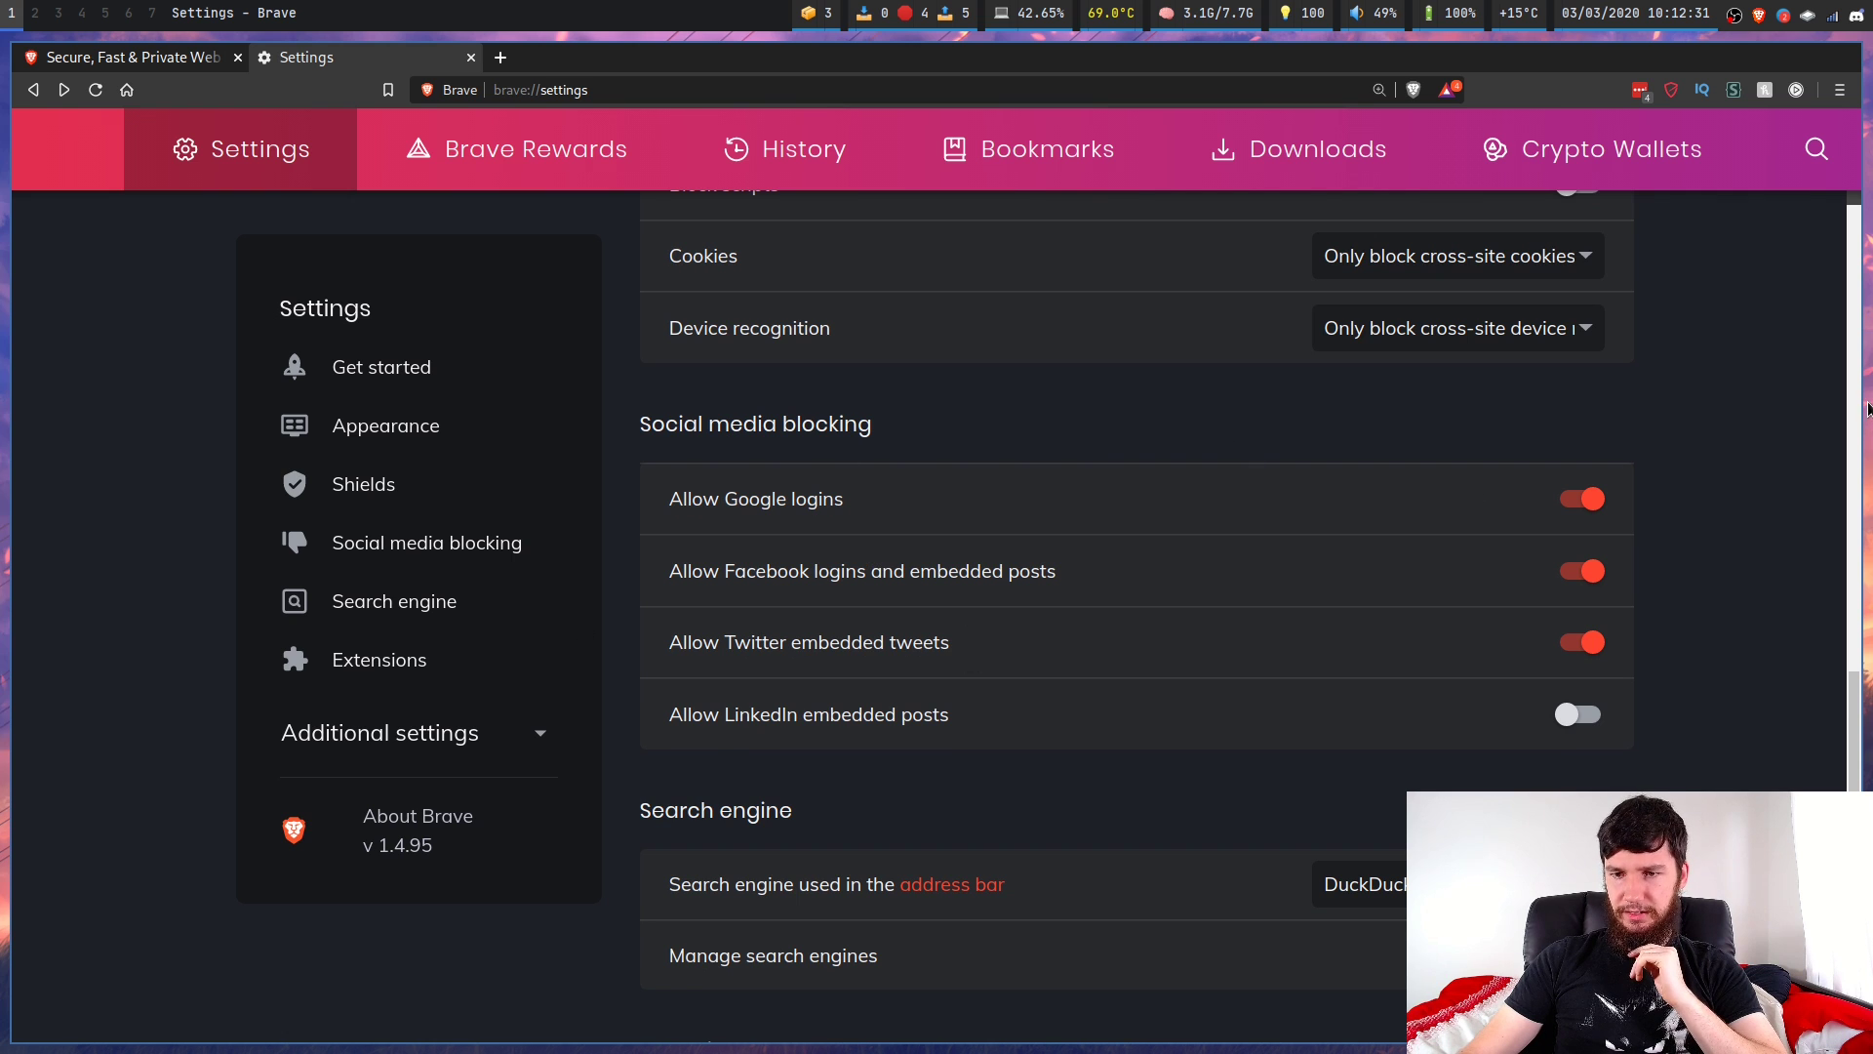
left_click_drag(1854, 713, 1854, 874)
scroll(1136, 614, "up", 2)
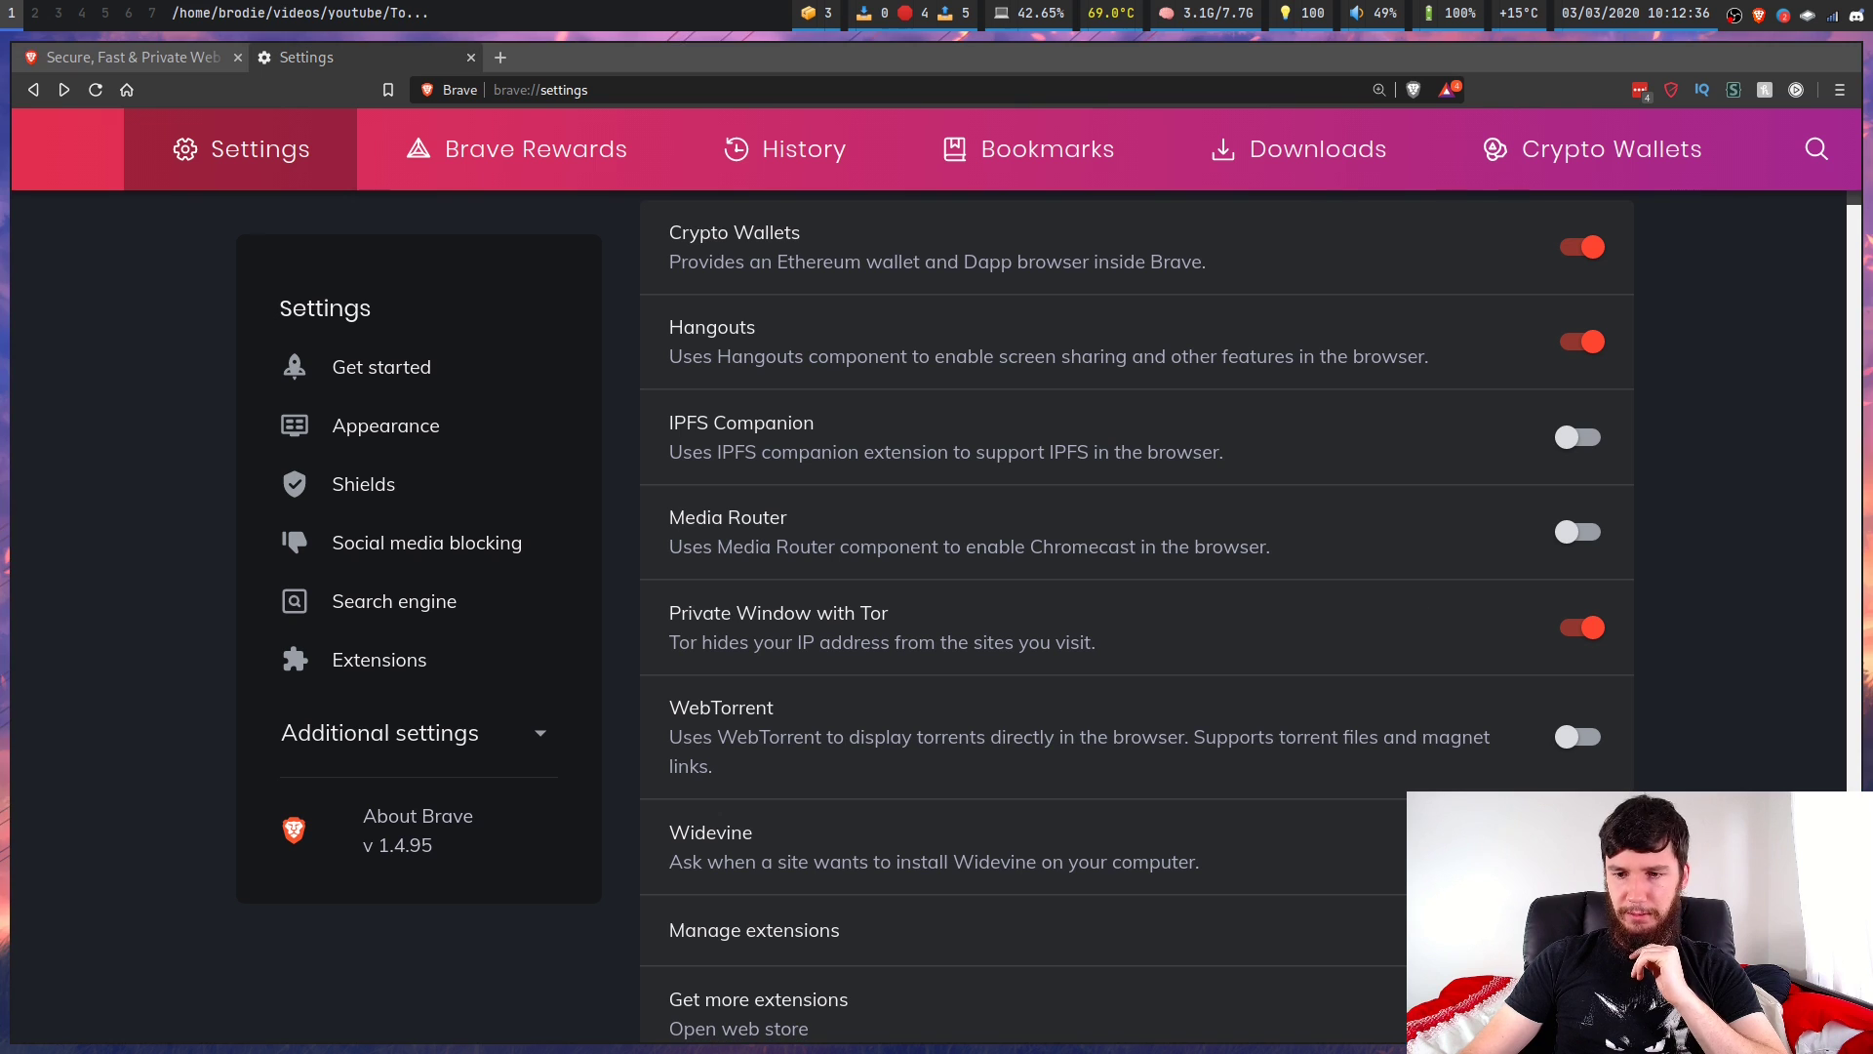
scroll(1485, 651, "up", 5)
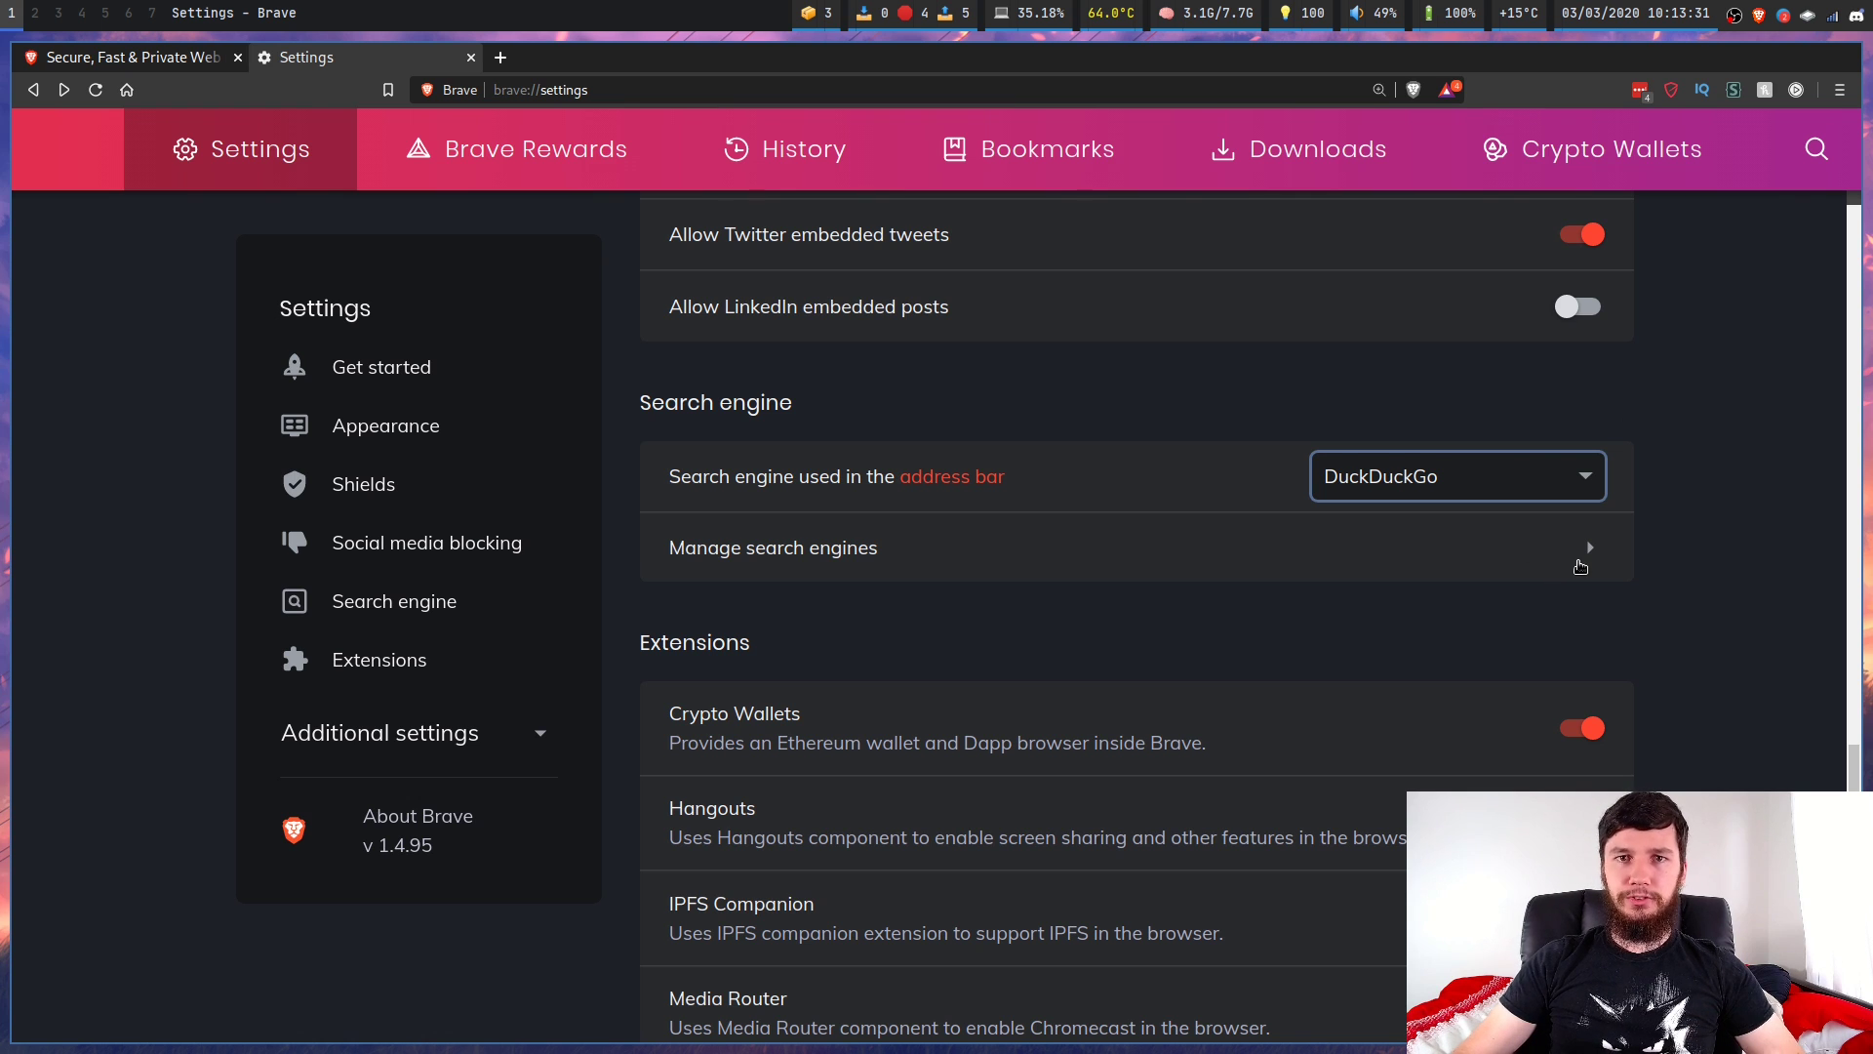
left_click(1447, 474)
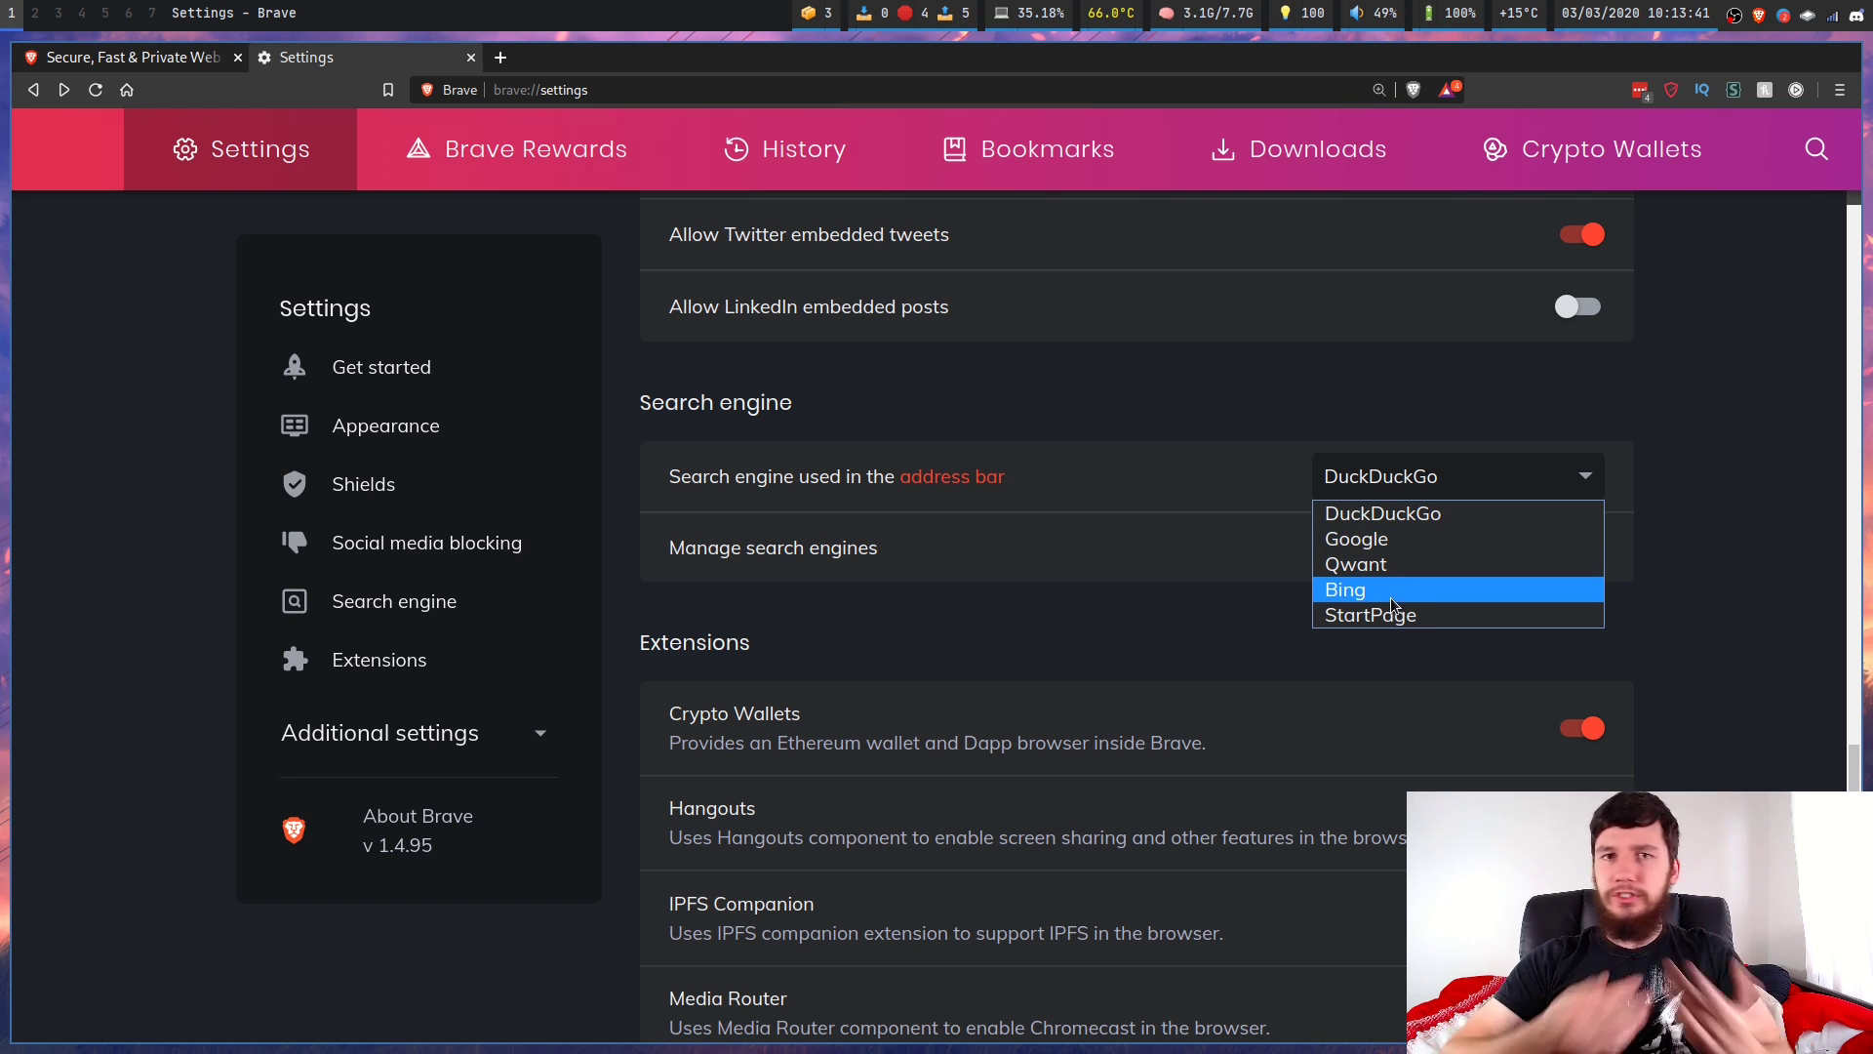
left_click(1387, 514)
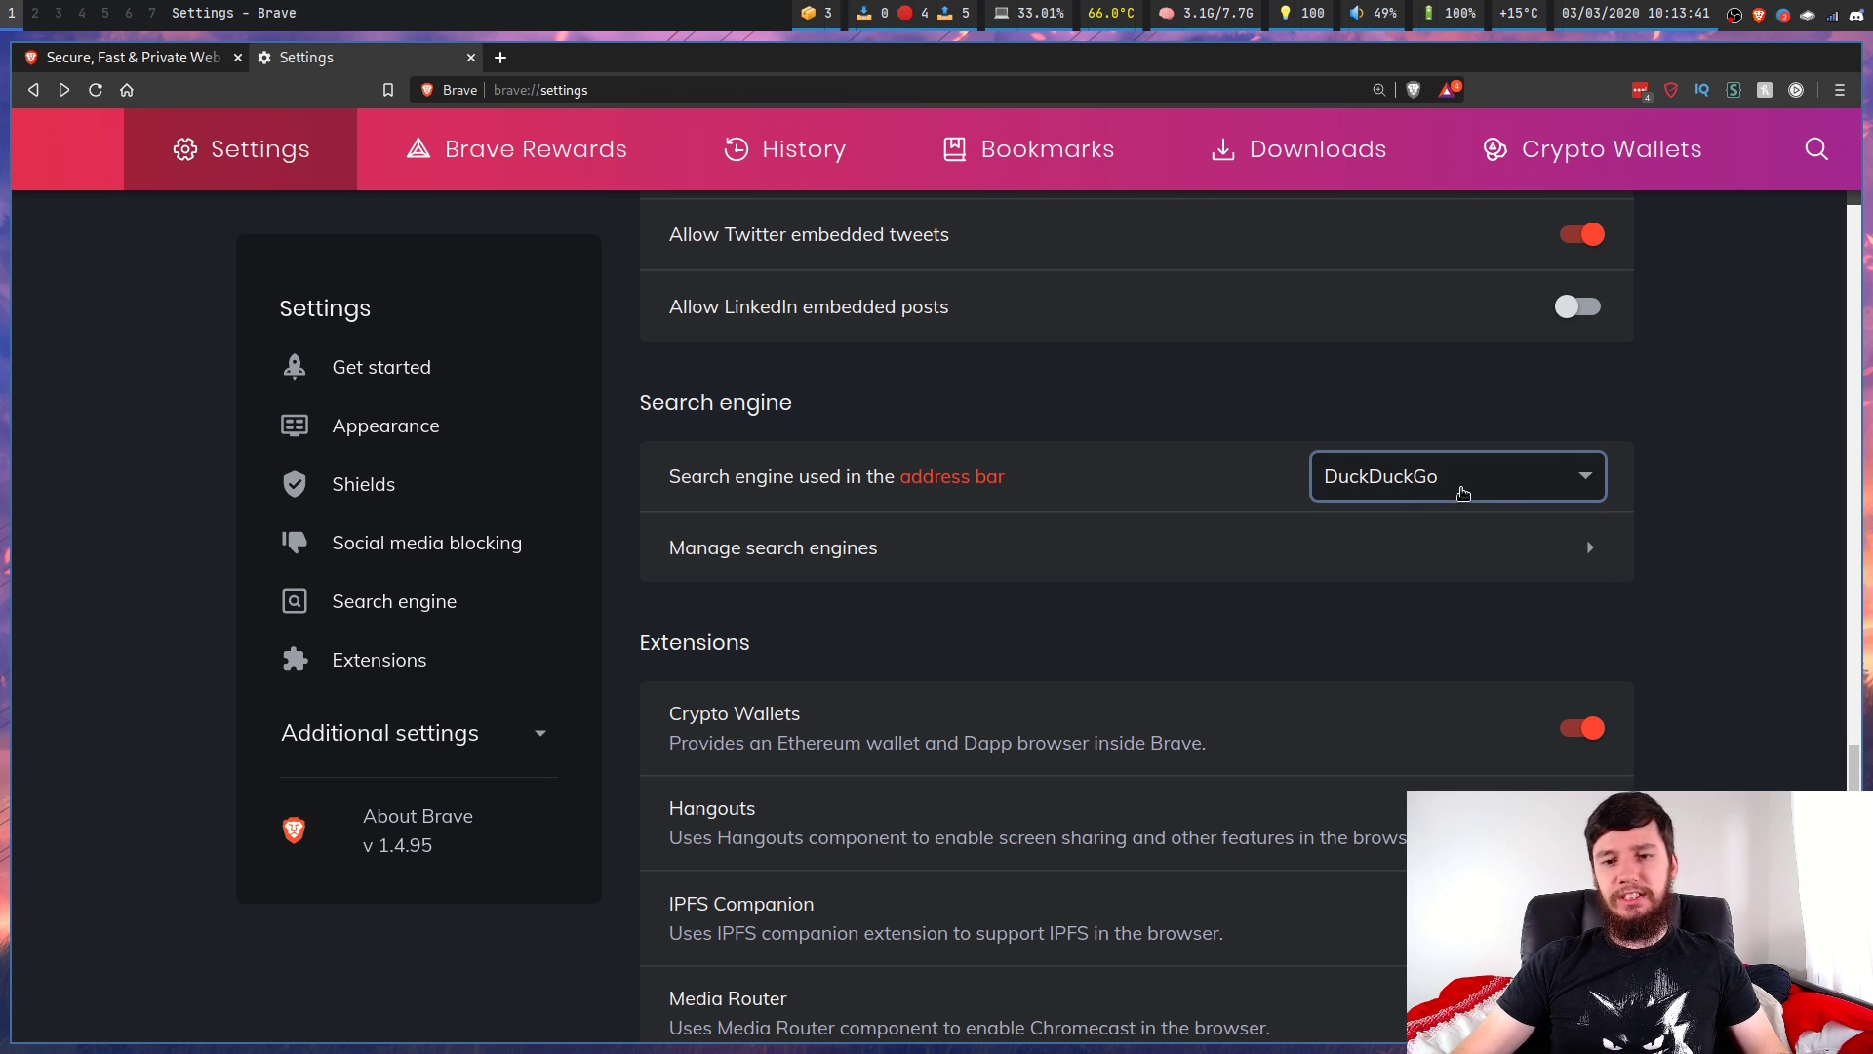
Step: Open Manage search engines and review DuckDuckGo, Google, Qwant, Bing and StartPage entries
left_click(965, 568)
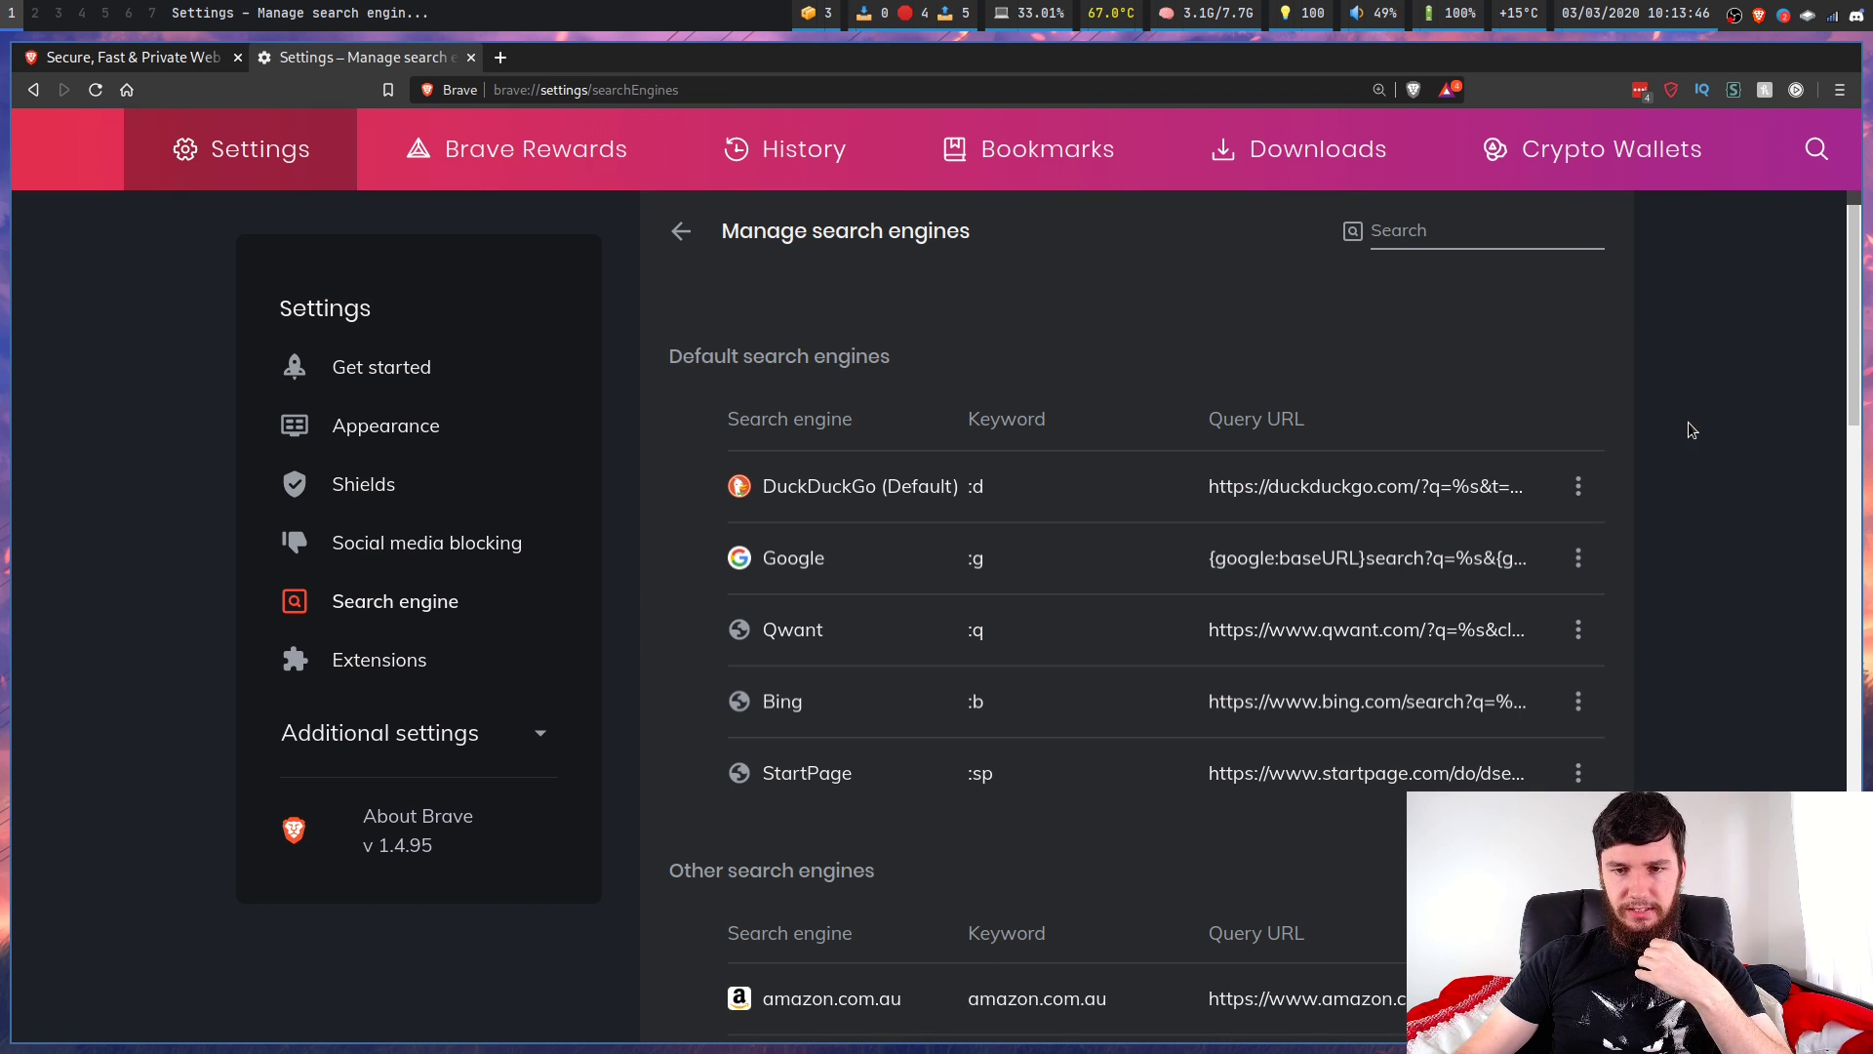
scroll(1255, 781, "down", 5)
scroll(1551, 556, "up", 2)
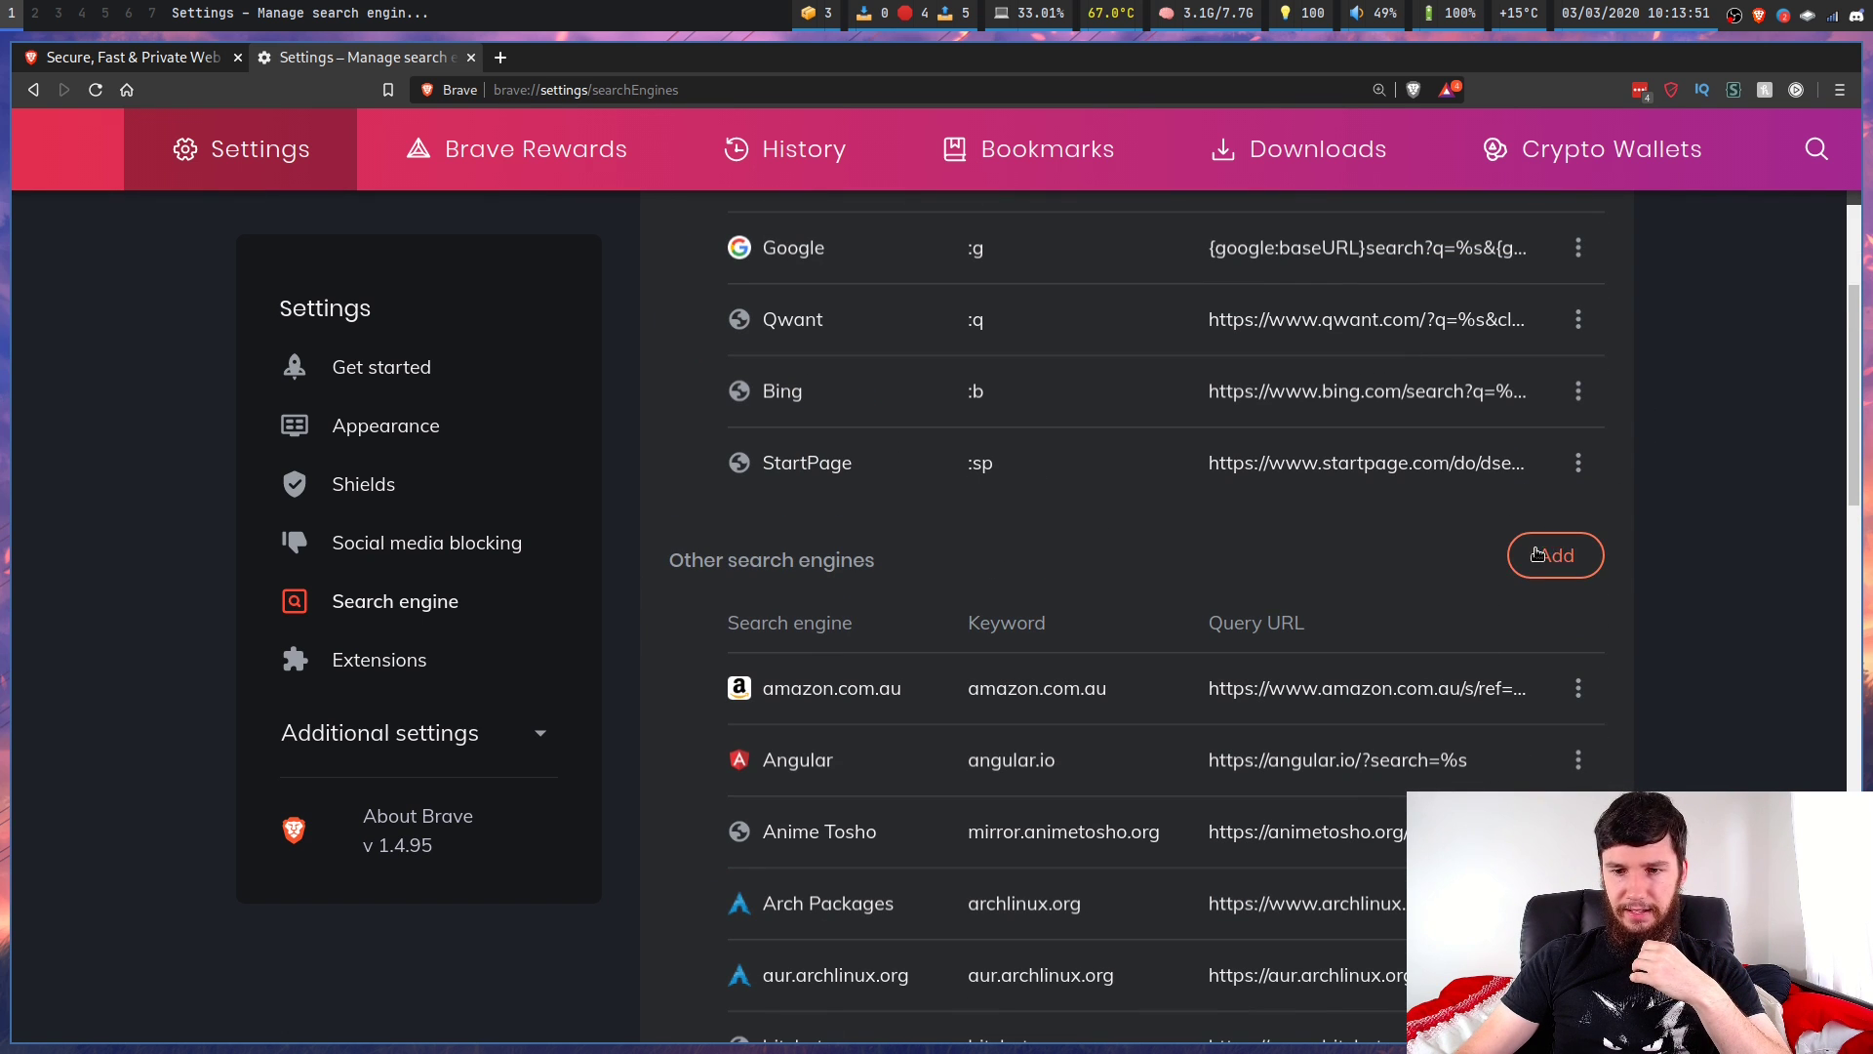
scroll(1639, 522, "up", 3)
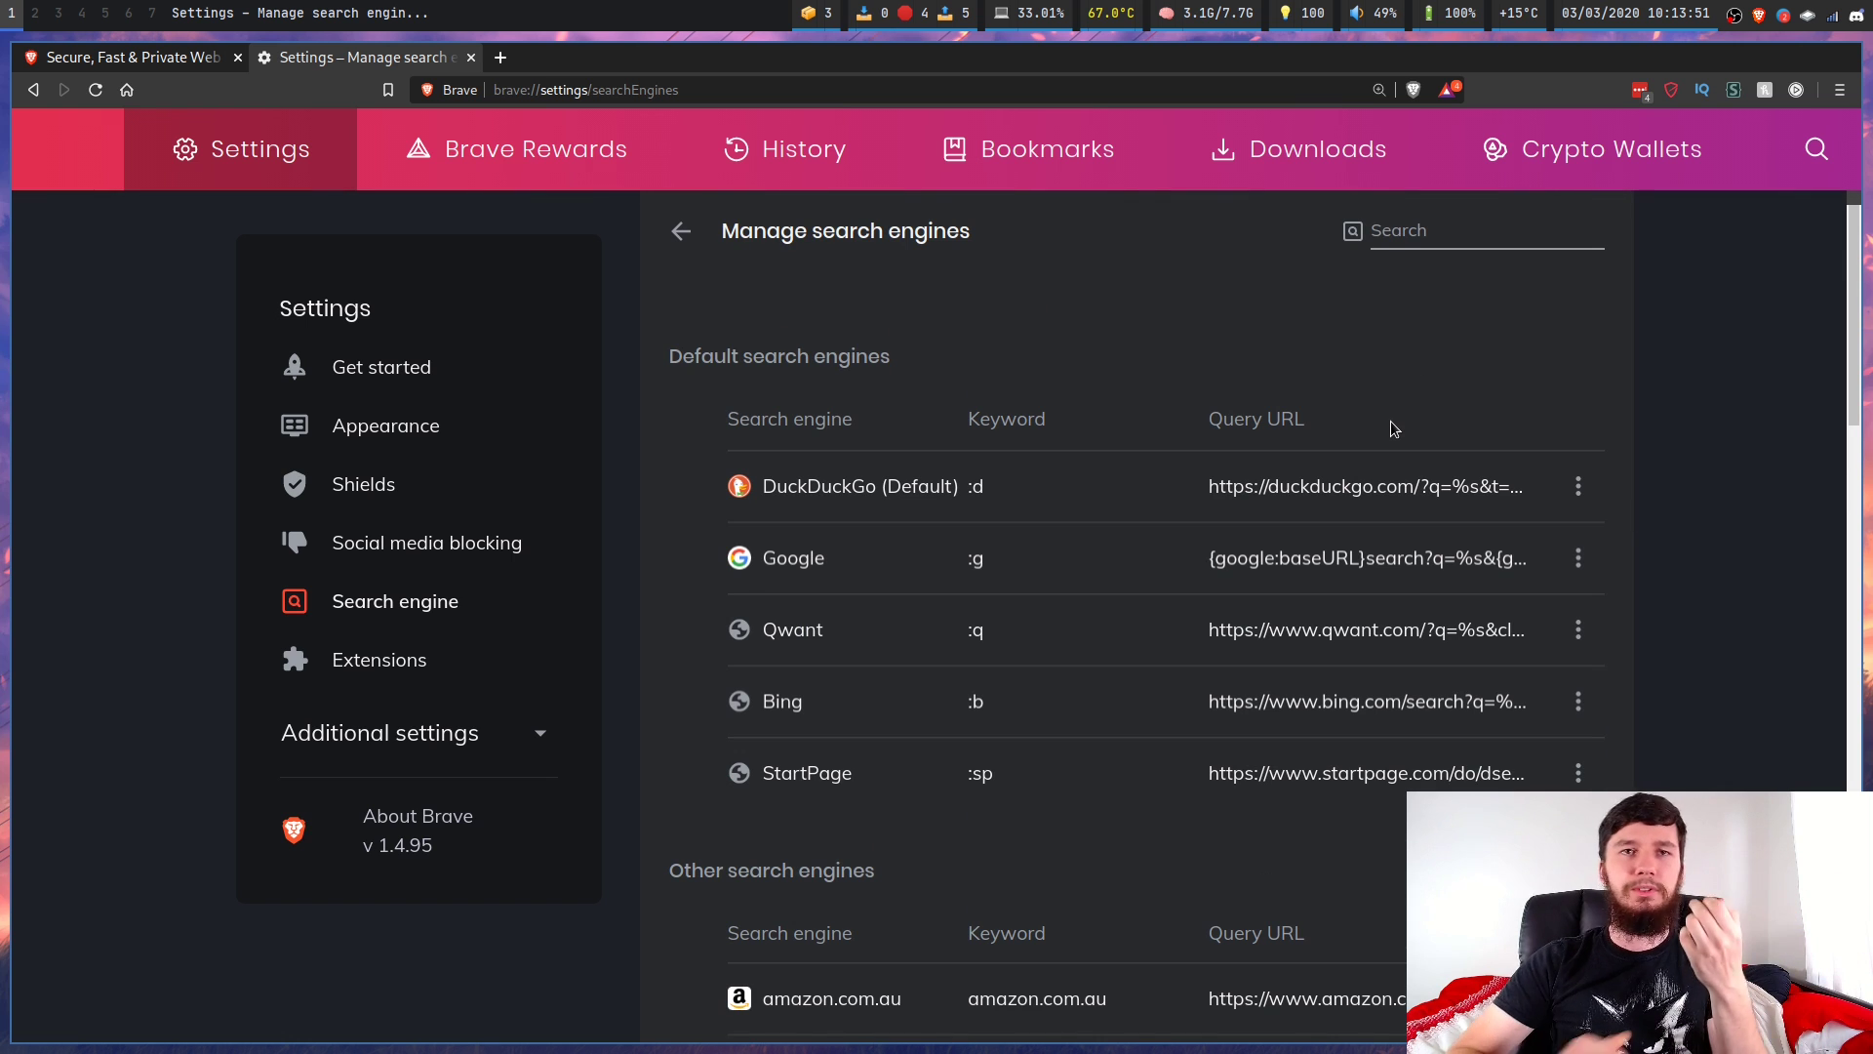